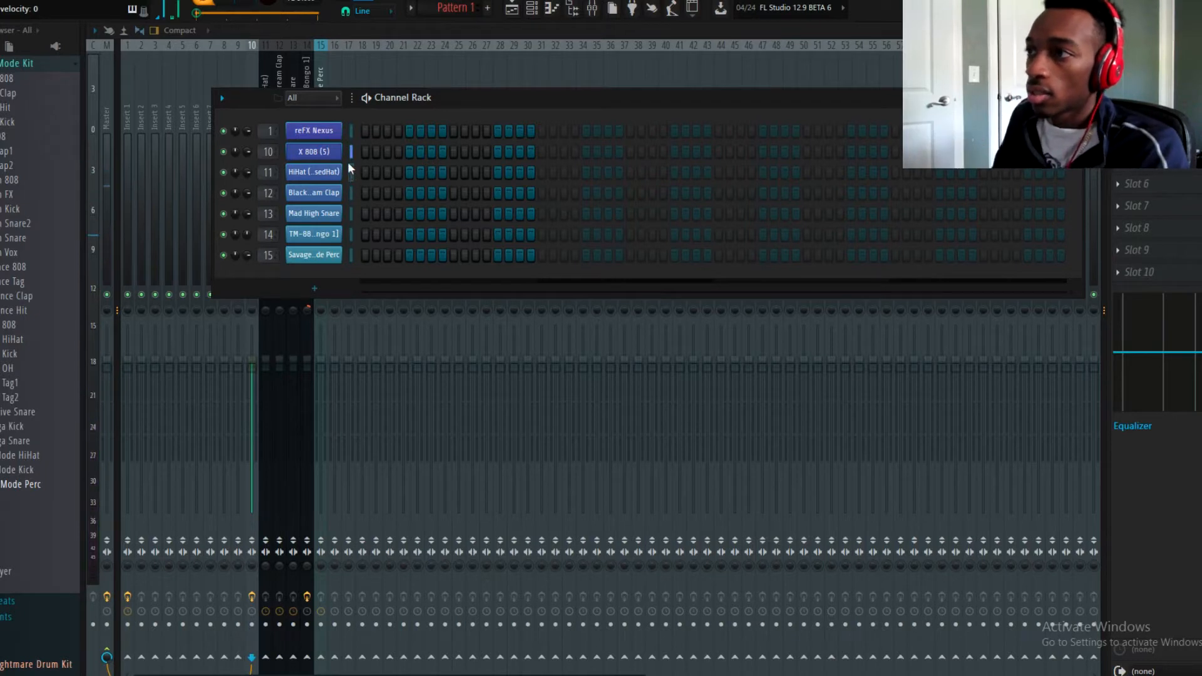
- Create a new pattern with its default name and open the reFX Nexus channel in the piano roll
{"action": "key", "text": "F4"}
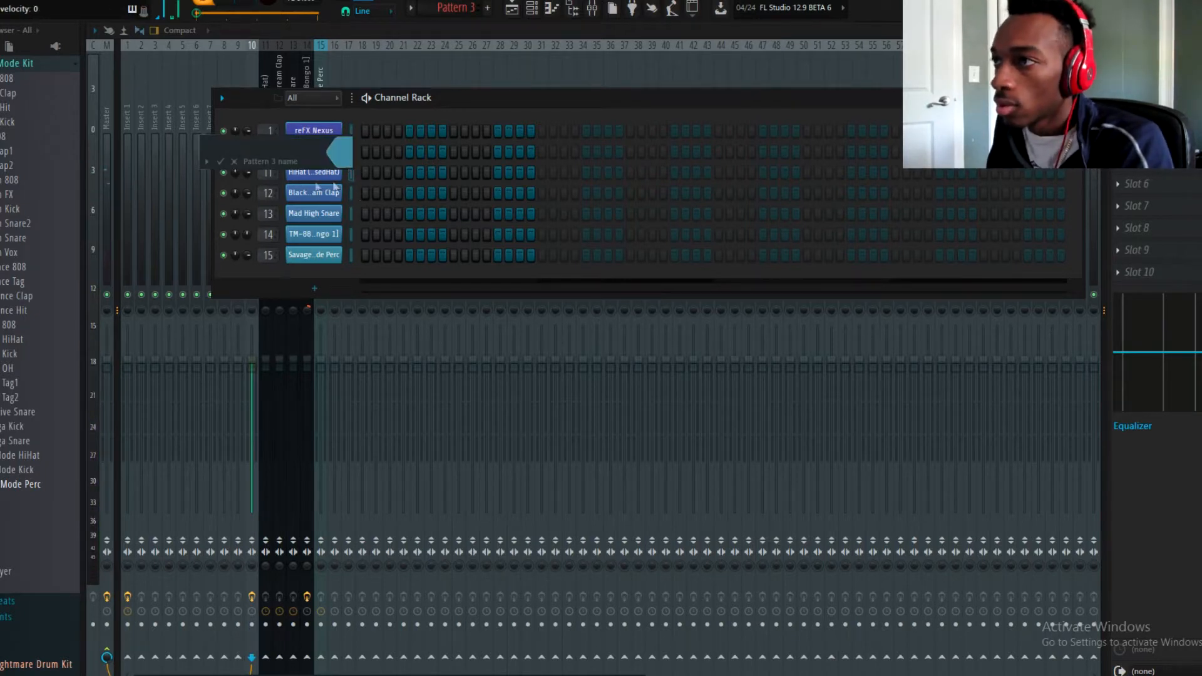
{"action": "left_click", "coordinate": [234, 161]}
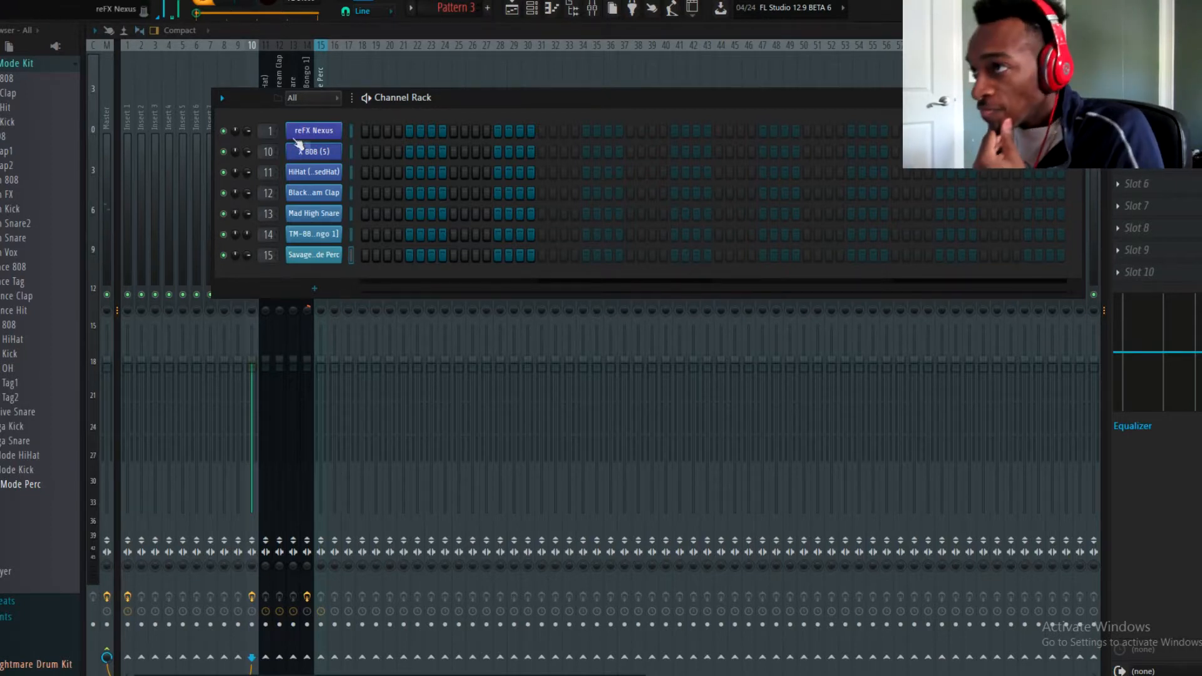
{"action": "left_click", "coordinate": [316, 135]}
{"action": "left_click", "coordinate": [454, 113]}
{"action": "right_click", "coordinate": [344, 128]}
{"action": "left_click", "coordinate": [392, 129]}
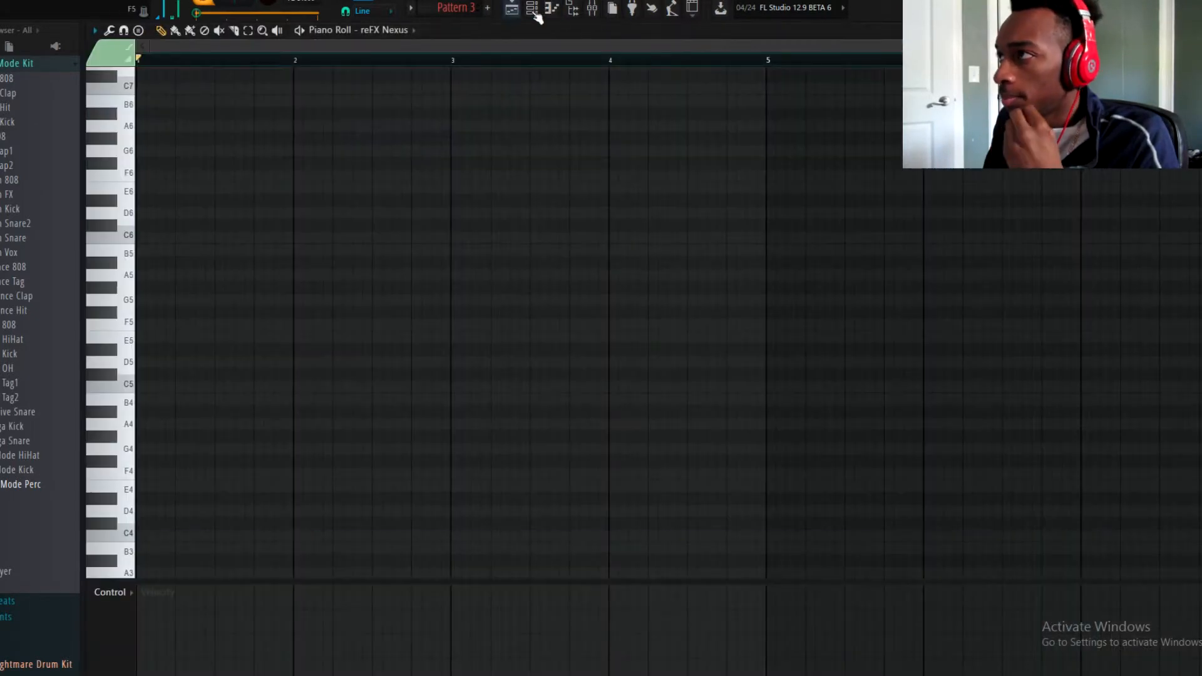
{"action": "left_click", "coordinate": [591, 9]}
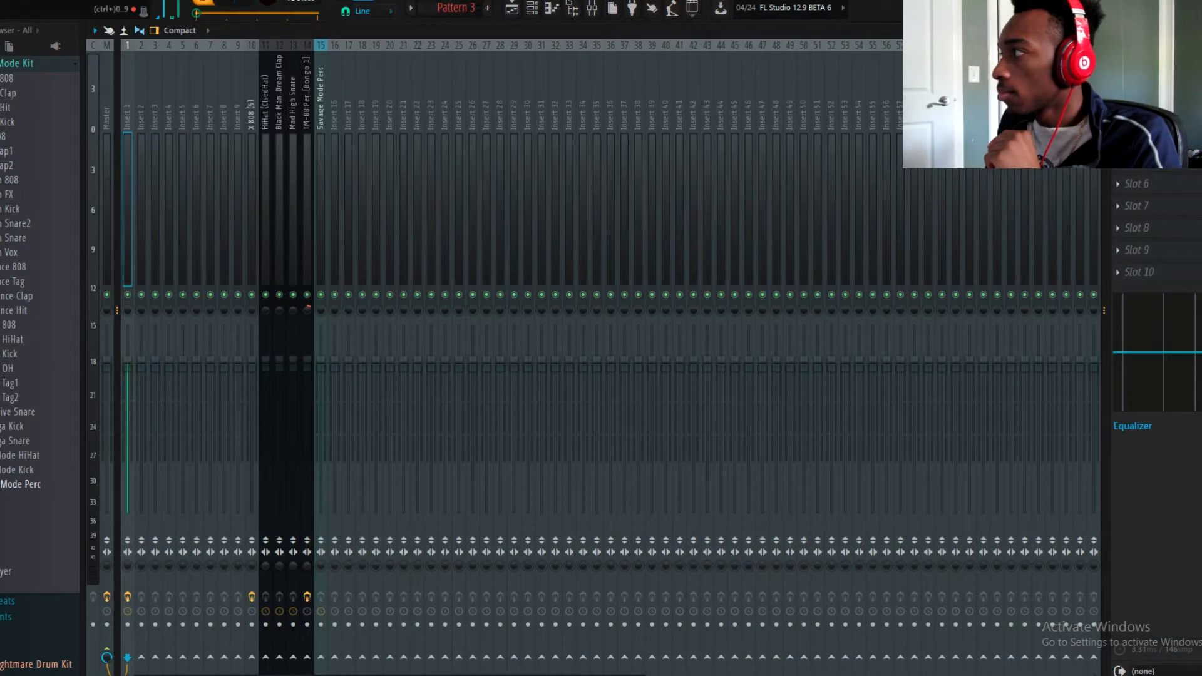
{"action": "left_click", "coordinate": [512, 8]}
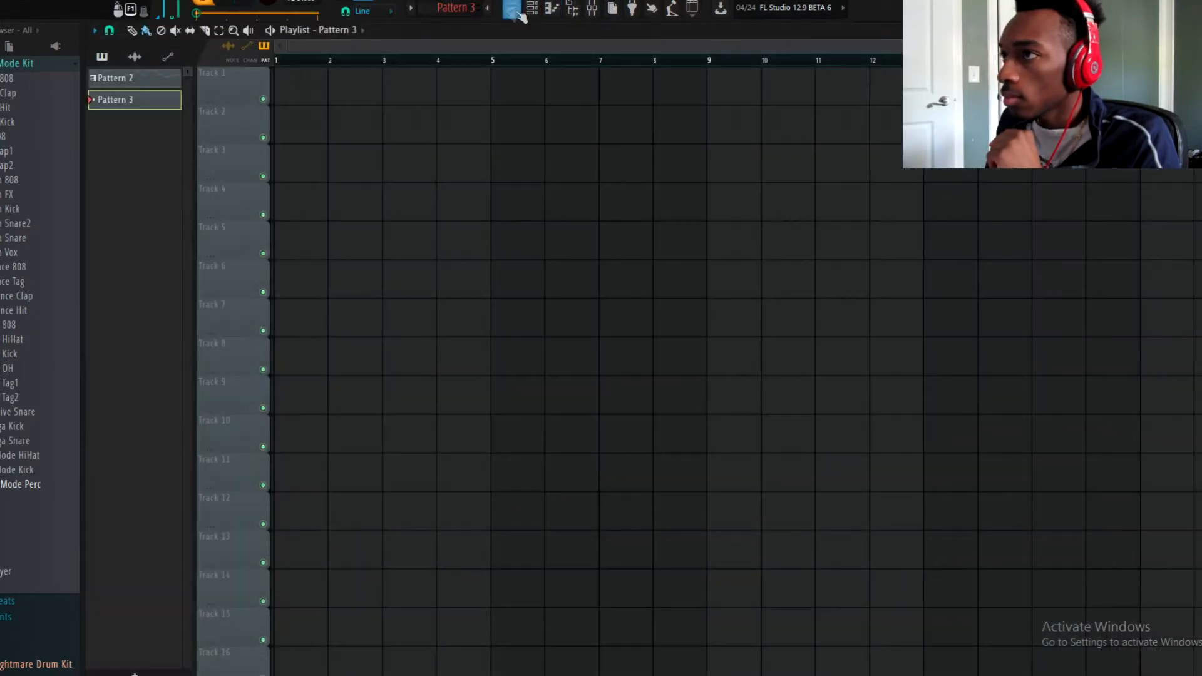
{"action": "left_click", "coordinate": [591, 8]}
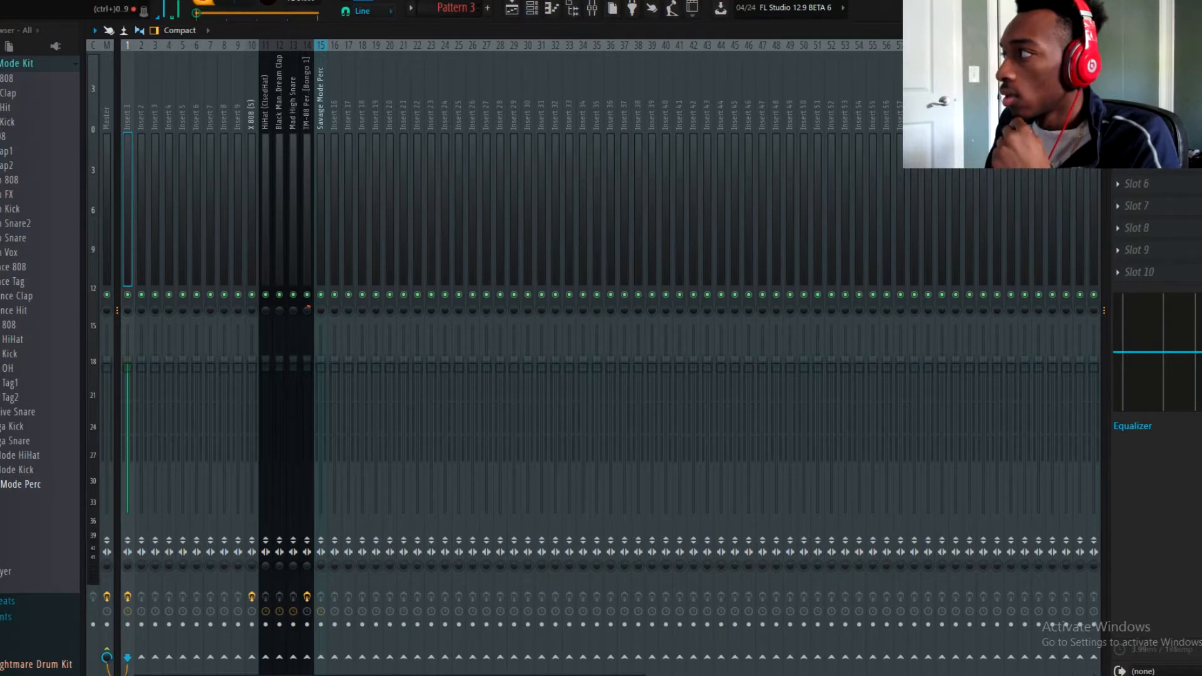
{"action": "left_click", "coordinate": [537, 8]}
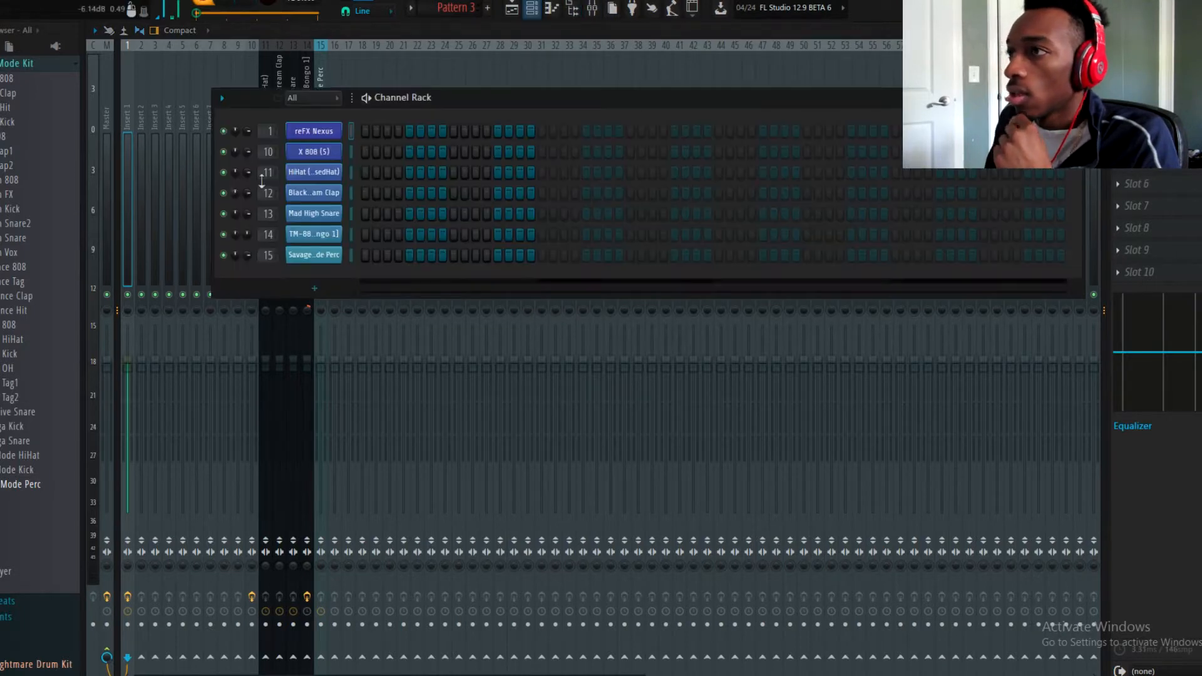
{"action": "right_click", "coordinate": [311, 136]}
{"action": "left_click", "coordinate": [594, 12]}
- Place one-beat notes C7 and F7 on the first two beats of bar 1 in the reFX Nexus piano roll
{"action": "left_click", "coordinate": [553, 11]}
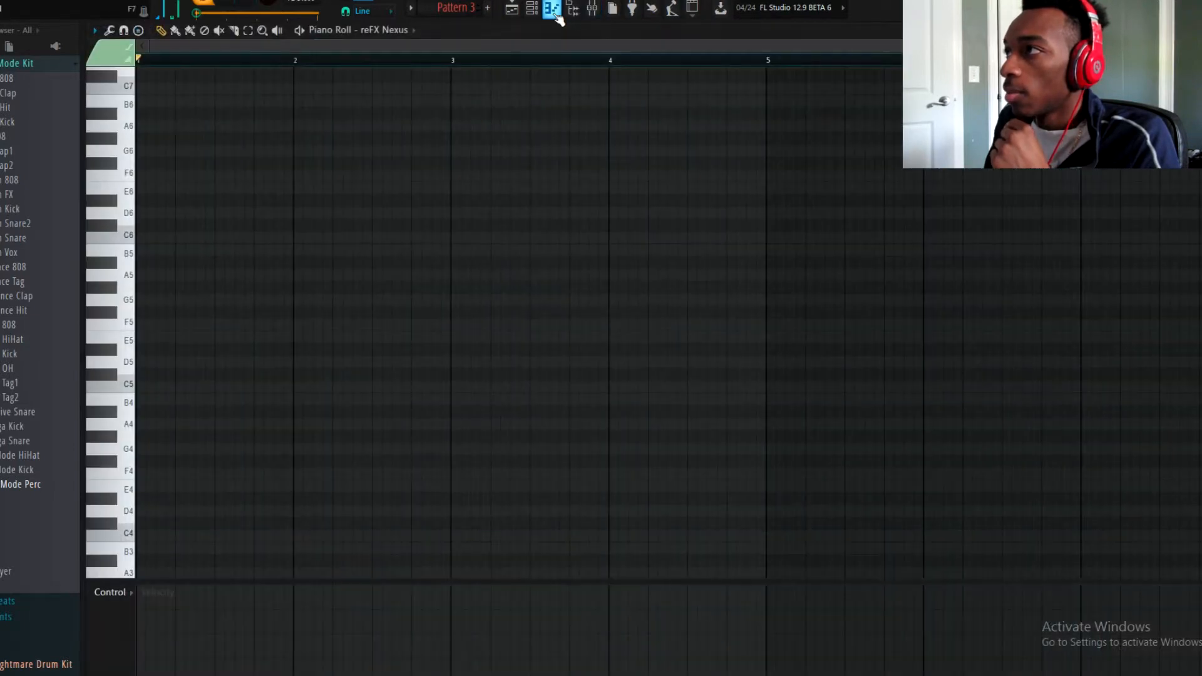
{"action": "scroll", "coordinate": [150, 257], "scroll_direction": "up", "scroll_amount": 4}
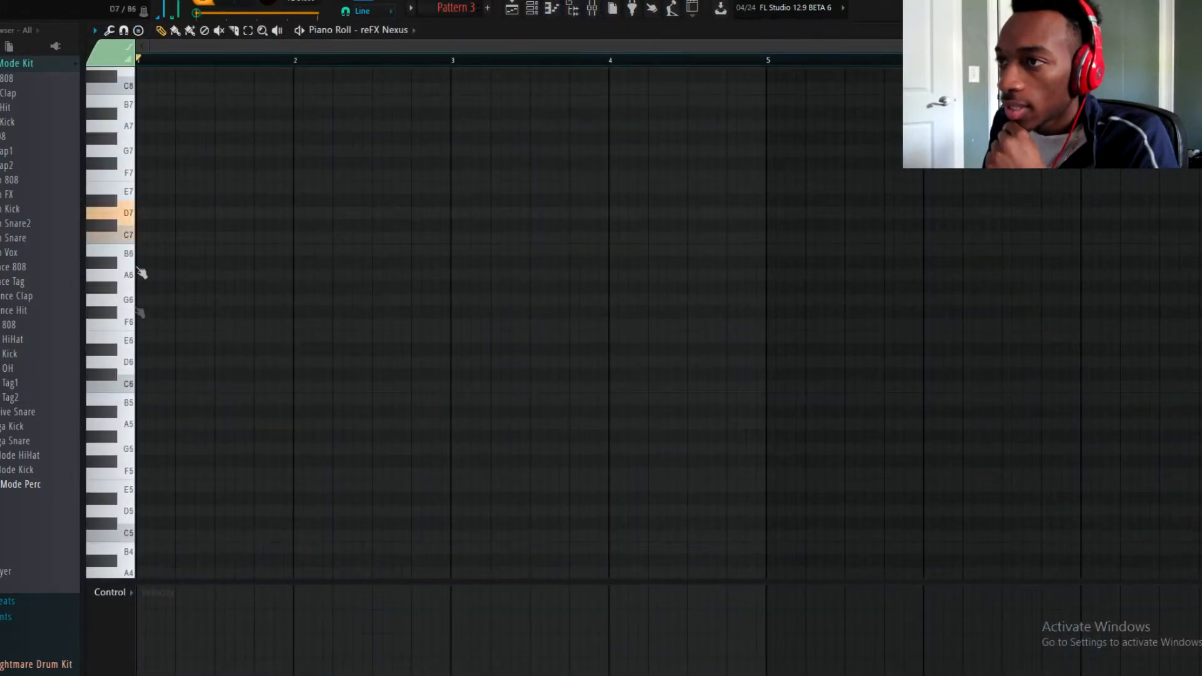
{"action": "mouse_move", "coordinate": [150, 349]}
{"action": "left_mouse_down"}
{"action": "mouse_move", "coordinate": [144, 524]}
{"action": "mouse_move", "coordinate": [161, 306]}
{"action": "mouse_move", "coordinate": [132, 236]}
{"action": "left_mouse_up"}
{"action": "mouse_move", "coordinate": [179, 320]}
{"action": "left_mouse_down"}
{"action": "mouse_move", "coordinate": [171, 303]}
{"action": "mouse_move", "coordinate": [171, 334]}
{"action": "mouse_move", "coordinate": [184, 292]}
{"action": "left_mouse_up"}
{"action": "key", "text": "Down"}
{"action": "key", "text": "Down"}
{"action": "key", "text": "Down"}
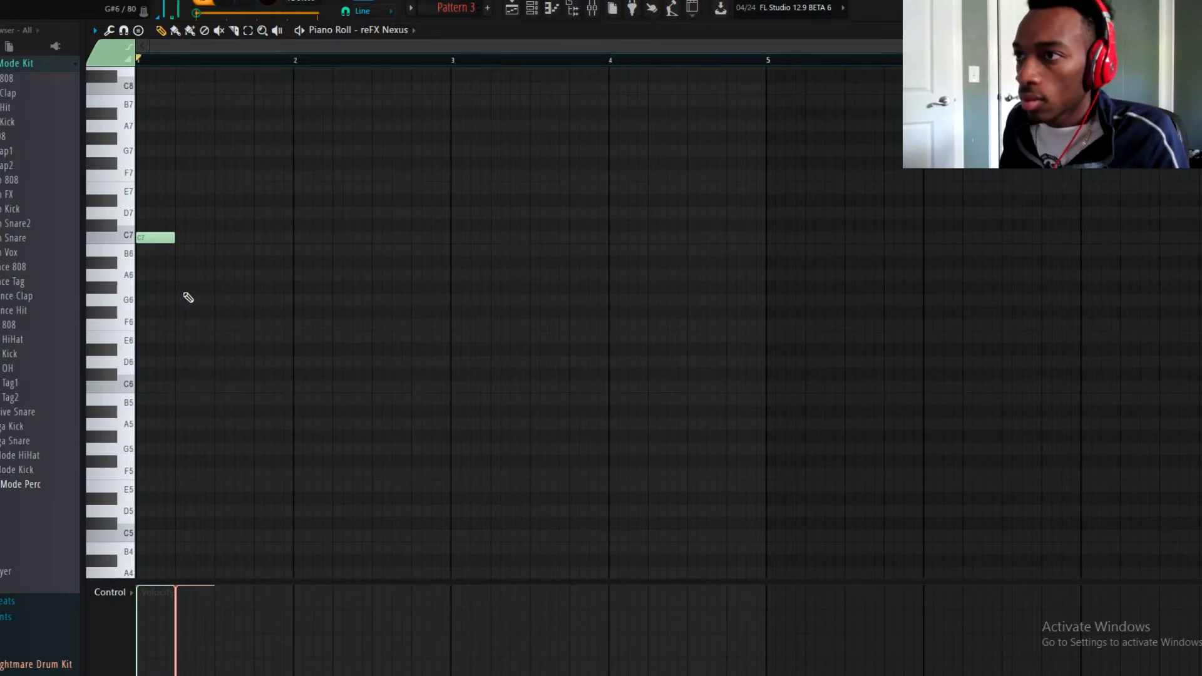
{"action": "scroll", "coordinate": [198, 245], "scroll_direction": "up", "scroll_amount": 3}
{"action": "key", "text": "space"}
{"action": "key", "text": "space"}
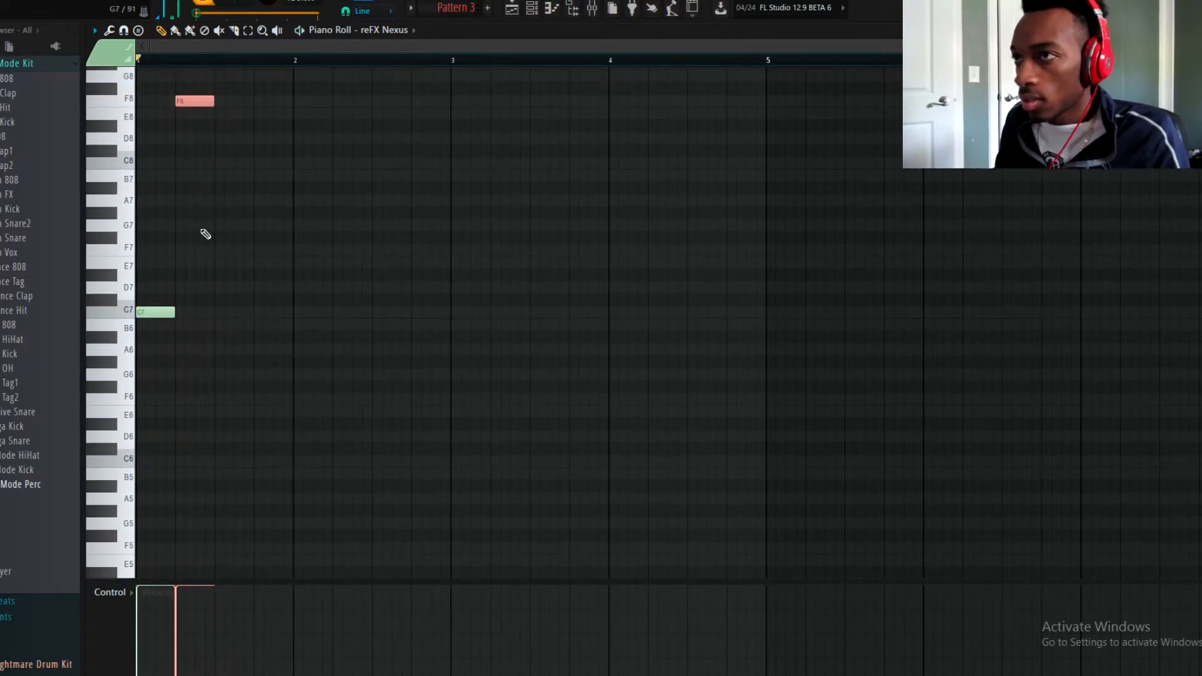
{"action": "key", "text": "space"}
{"action": "key", "text": "space"}
- Add one-beat notes D7 and C#7 on beats 3 and 4 of bar 1, and play the melody back
{"action": "left_click", "coordinate": [215, 290]}
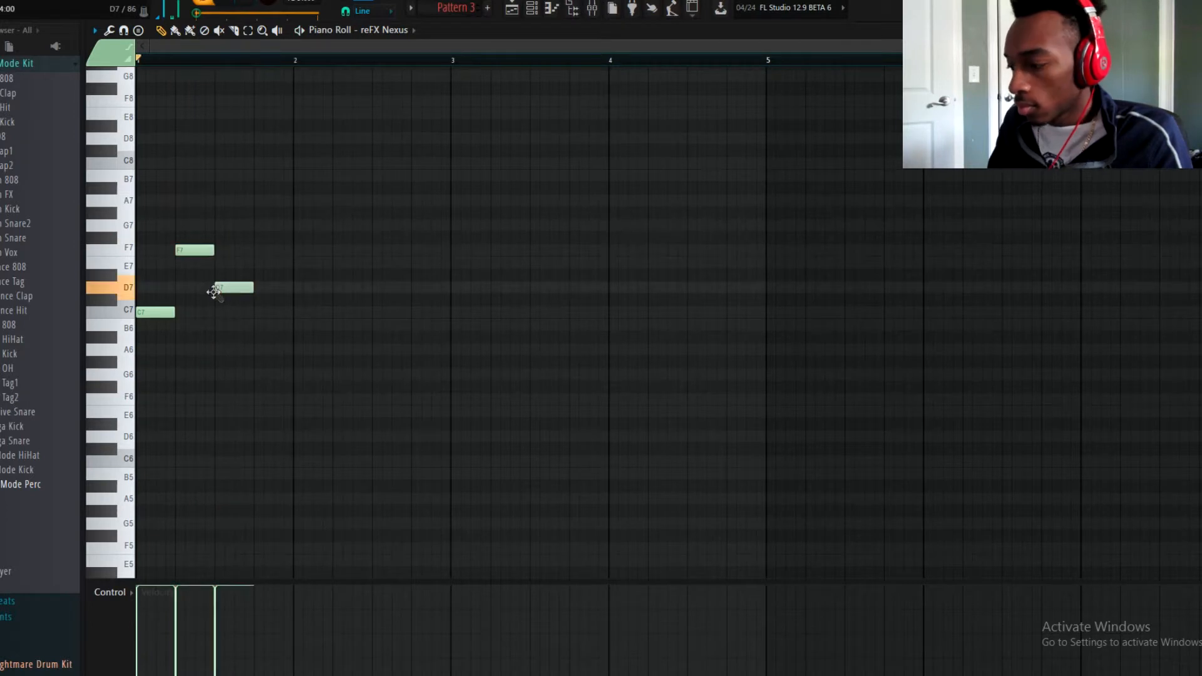
{"action": "left_click", "coordinate": [257, 299]}
{"action": "key", "text": "space"}
{"action": "key", "text": "space"}
- Add one-beat notes F#6 and D6 on the first two beats of bar 2, playing the melody back after each
{"action": "left_click_drag", "start_coordinate": [290, 352], "coordinate": [297, 388]}
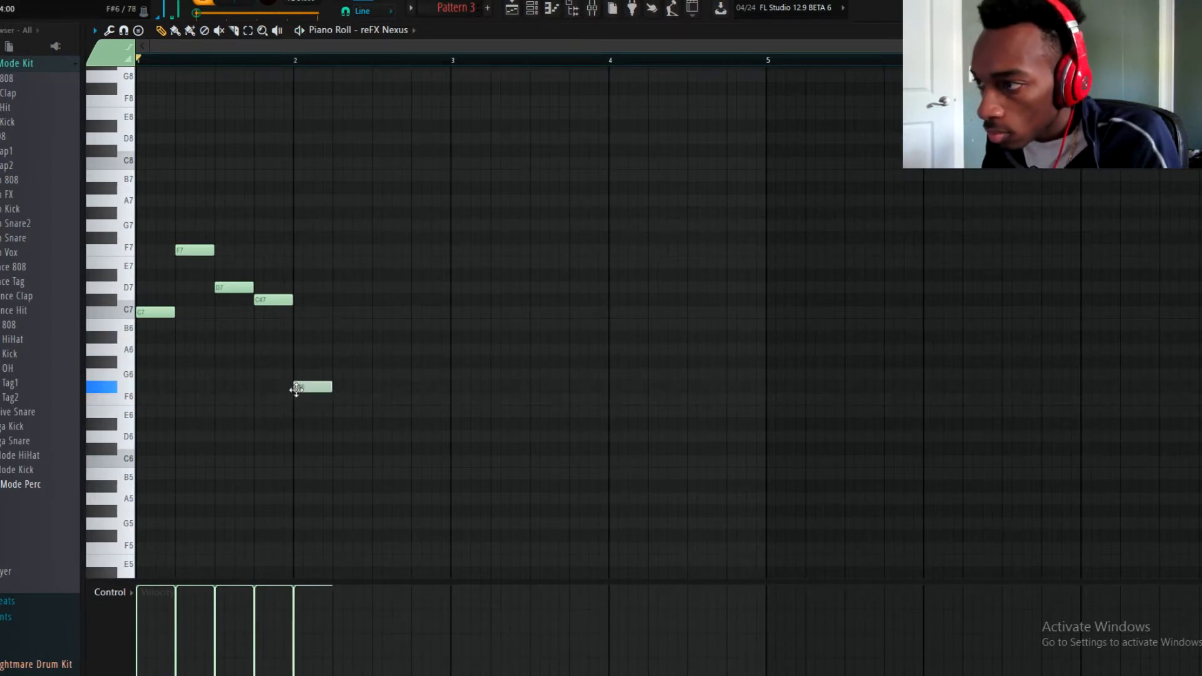
{"action": "key", "text": "space"}
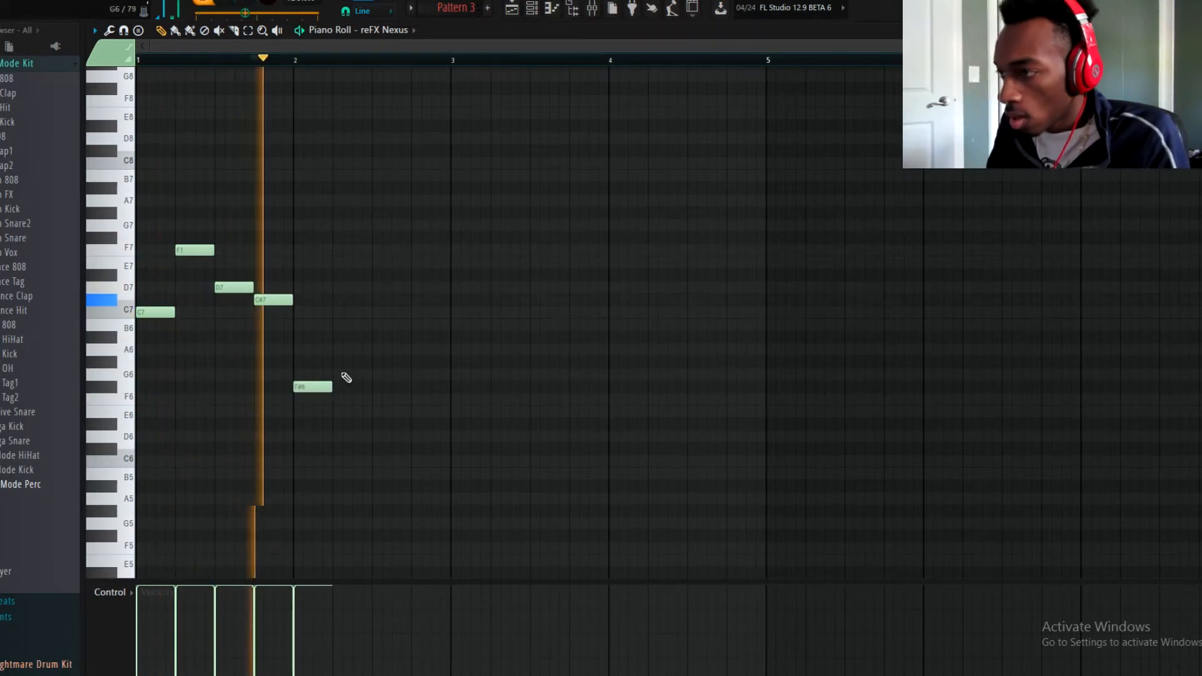
{"action": "key", "text": "space"}
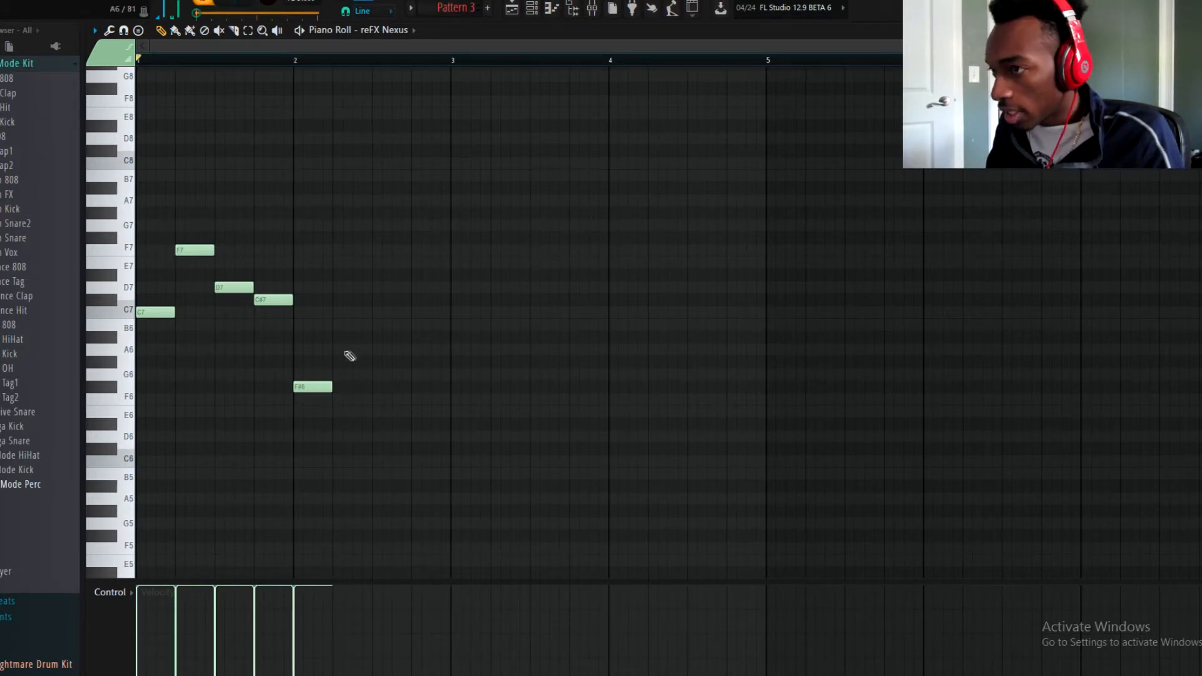
{"action": "mouse_move", "coordinate": [326, 360]}
{"action": "left_mouse_down"}
{"action": "mouse_move", "coordinate": [306, 287]}
{"action": "mouse_move", "coordinate": [327, 358]}
{"action": "mouse_move", "coordinate": [327, 373]}
{"action": "mouse_move", "coordinate": [325, 344]}
{"action": "mouse_move", "coordinate": [323, 431]}
{"action": "mouse_move", "coordinate": [331, 420]}
{"action": "mouse_move", "coordinate": [335, 436]}
{"action": "left_mouse_up"}
{"action": "key", "text": "space"}
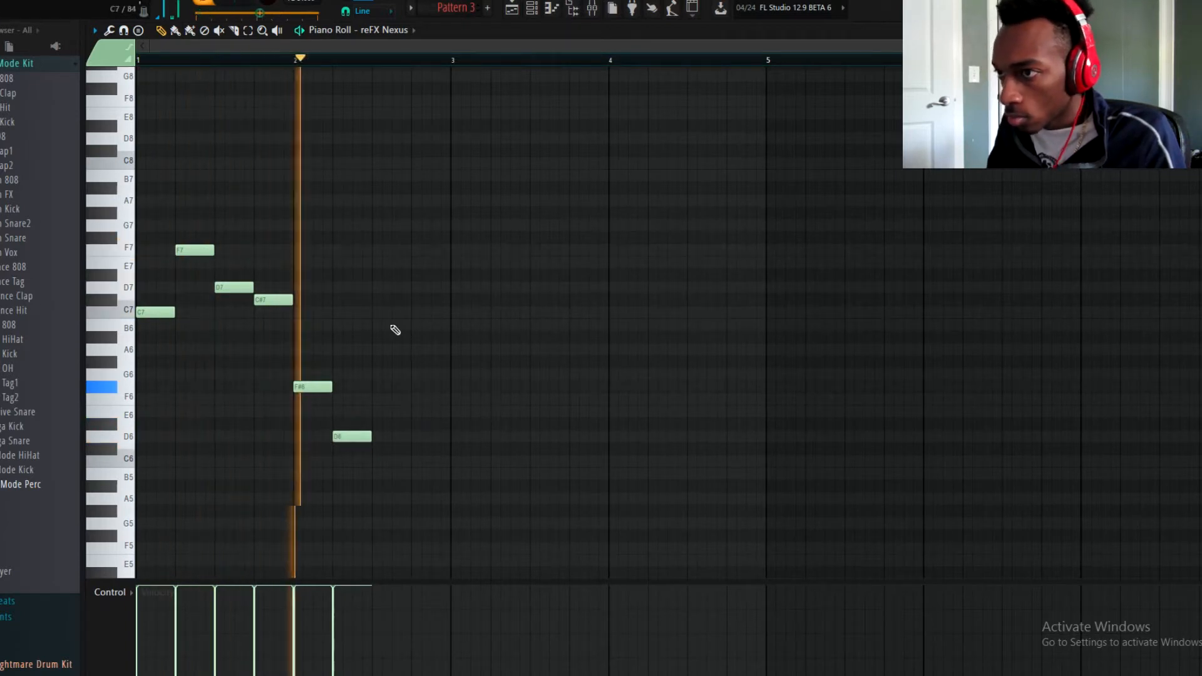
{"action": "key", "text": "space"}
- Complete bar 2 with one-beat notes E6 and F6 on beats 3 and 4, and play the melody back
{"action": "left_click", "coordinate": [371, 411]}
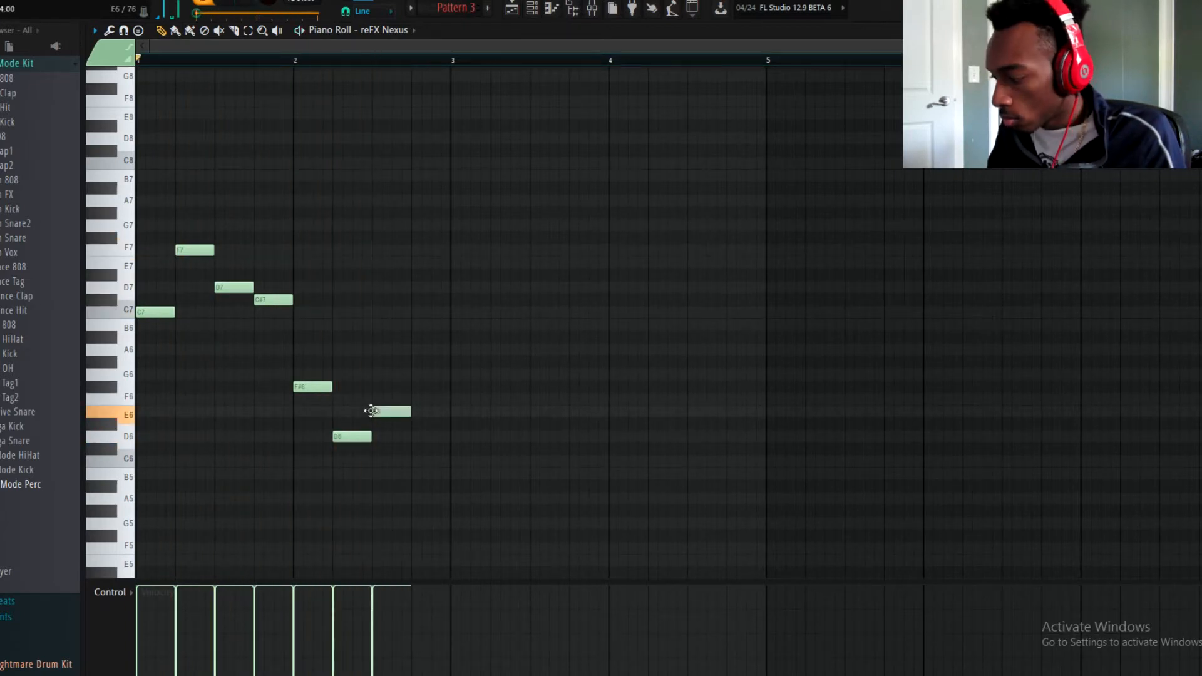
{"action": "left_click", "coordinate": [416, 401]}
{"action": "key", "text": "space"}
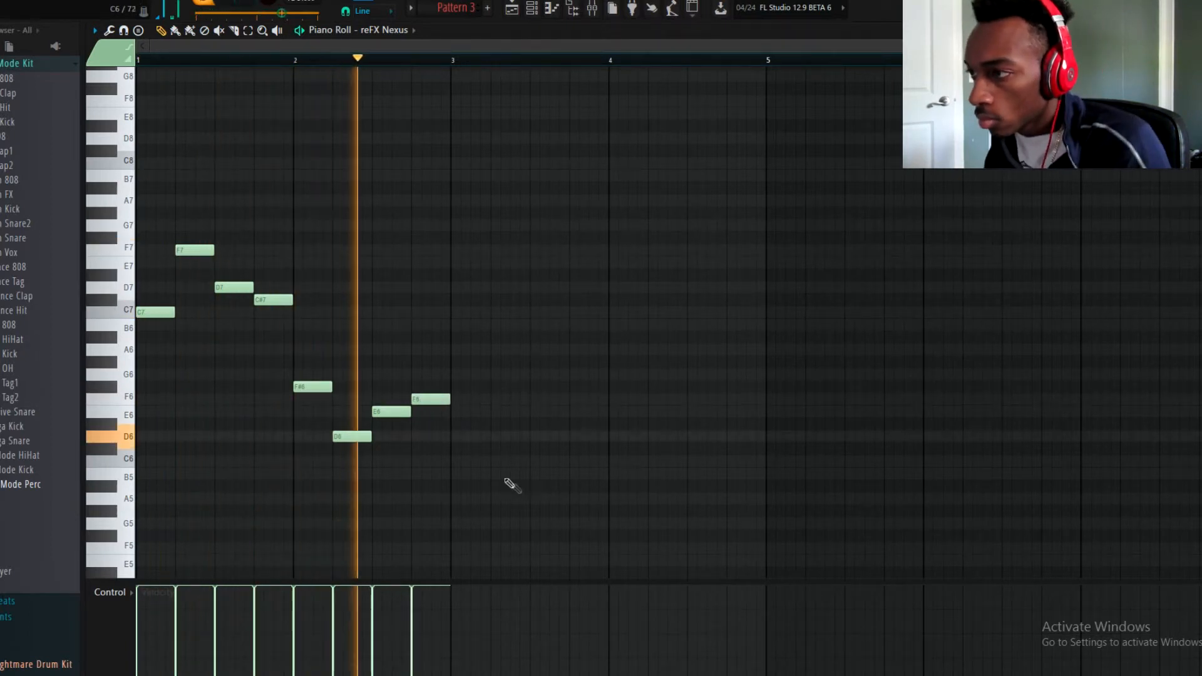
- Duplicate the two-bar melody into bars 3 and 4
{"action": "left_click_drag", "start_coordinate": [510, 484], "coordinate": [137, 149]}
{"action": "key", "text": "ctrl+b"}
{"action": "key", "text": "space"}
- Add low one-beat notes under the melody: F5 at the start of bar 1 and F#5 at the start of bar 2
{"action": "left_click", "coordinate": [158, 523]}
{"action": "left_click_drag", "start_coordinate": [96, 549], "coordinate": [95, 546]}
{"action": "key", "text": "space"}
{"action": "scroll", "coordinate": [276, 375], "scroll_direction": "down", "scroll_amount": 5}
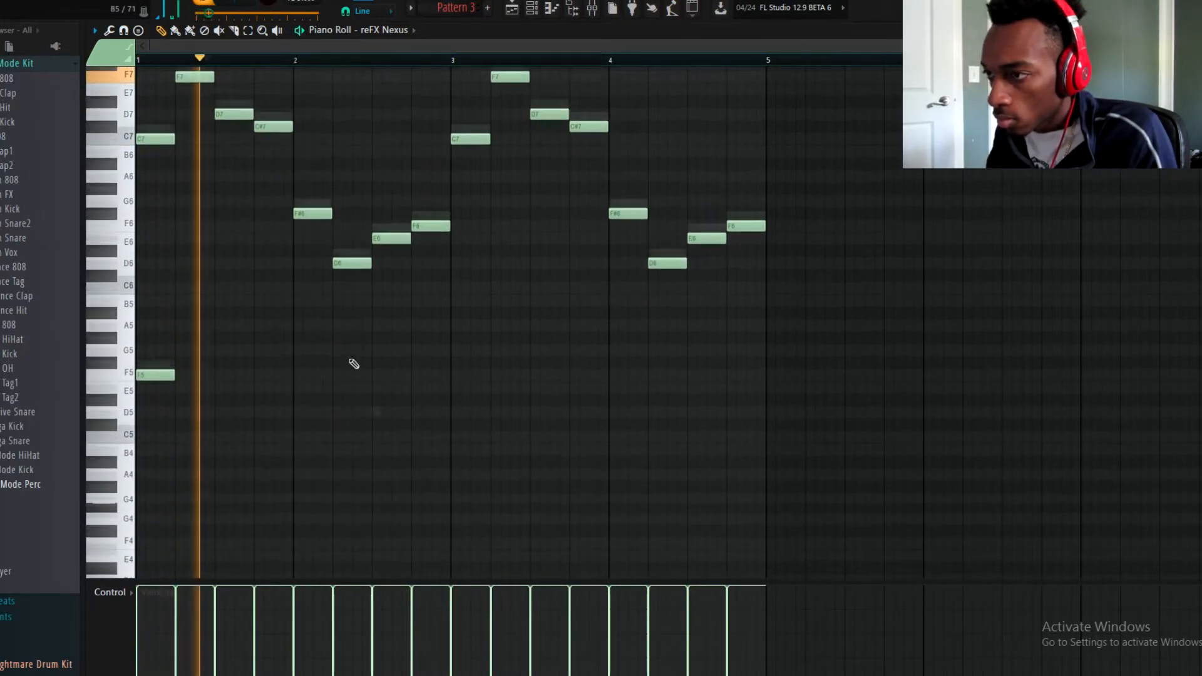
{"action": "key", "text": "space"}
{"action": "left_click_drag", "start_coordinate": [294, 368], "coordinate": [216, 354]}
{"action": "key", "text": "space"}
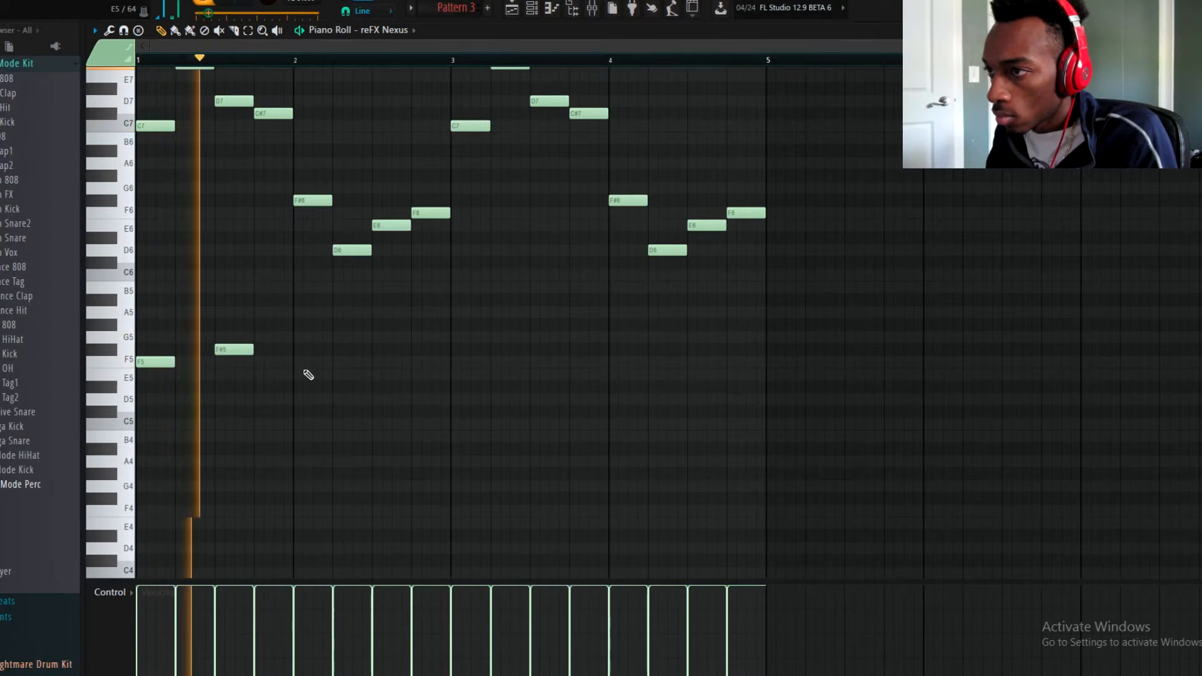
{"action": "left_click_drag", "start_coordinate": [220, 350], "coordinate": [298, 352]}
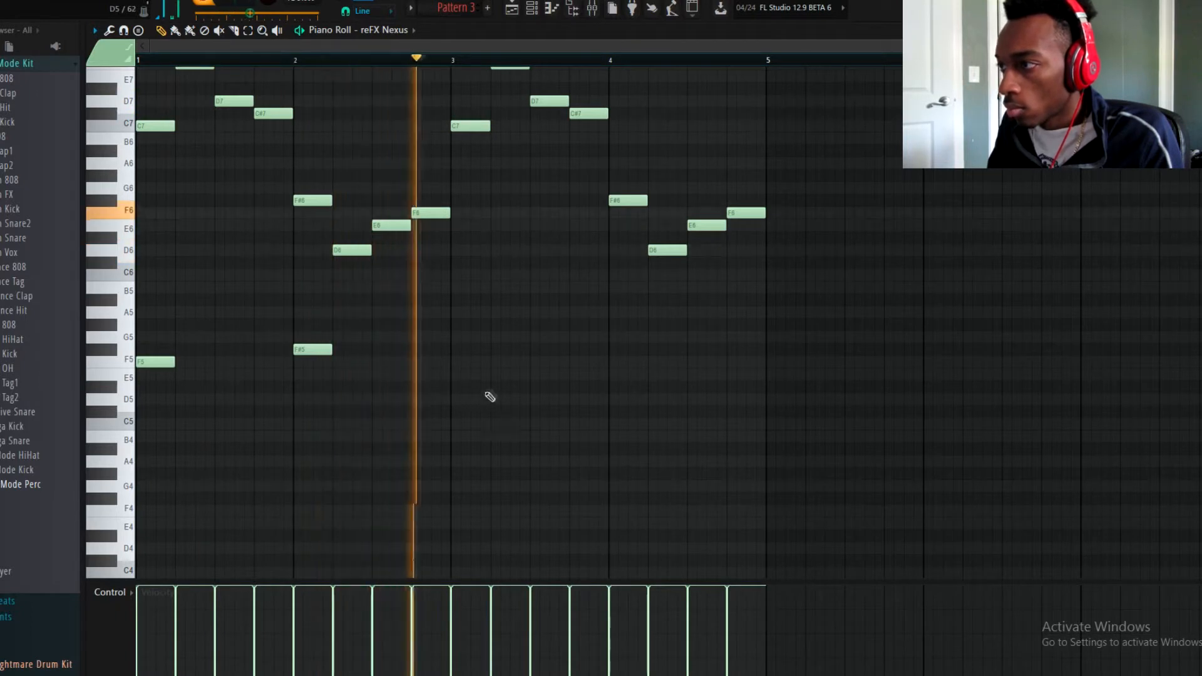
{"action": "key", "text": "space"}
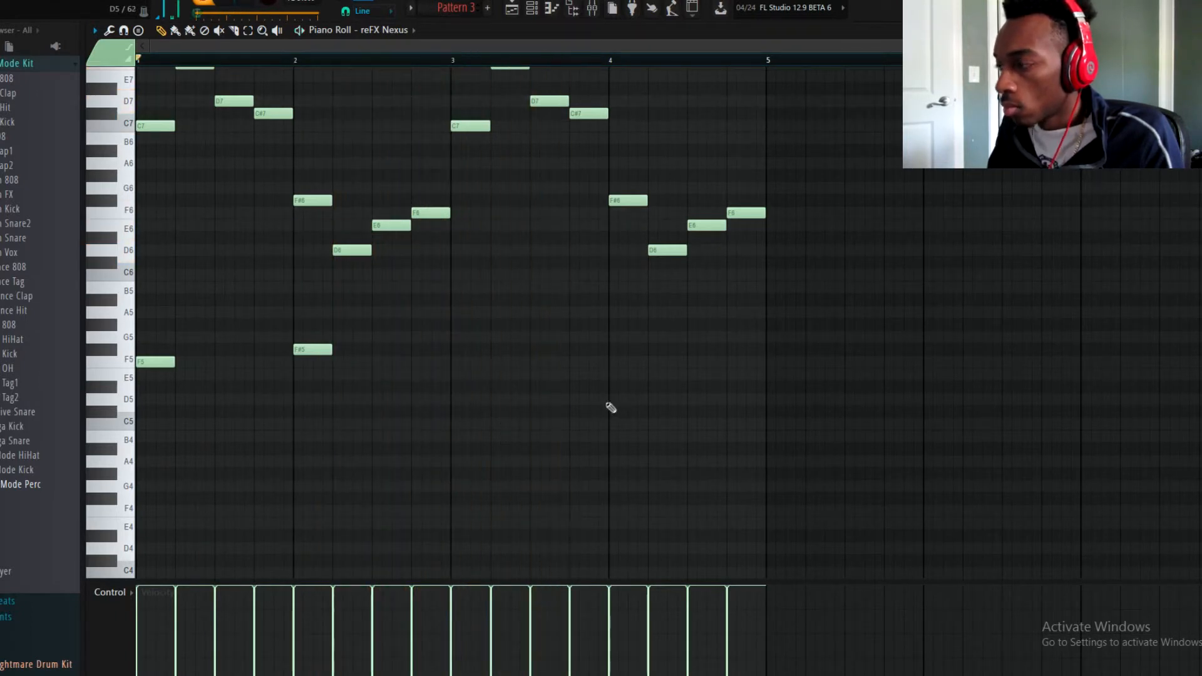
- Add low one-beat notes D5 at the start of bar 4 and F5 at the start of bar 3
{"action": "left_click", "coordinate": [612, 400]}
{"action": "left_click_drag", "start_coordinate": [536, 402], "coordinate": [623, 401]}
{"action": "key", "text": "space"}
{"action": "key", "text": "space"}
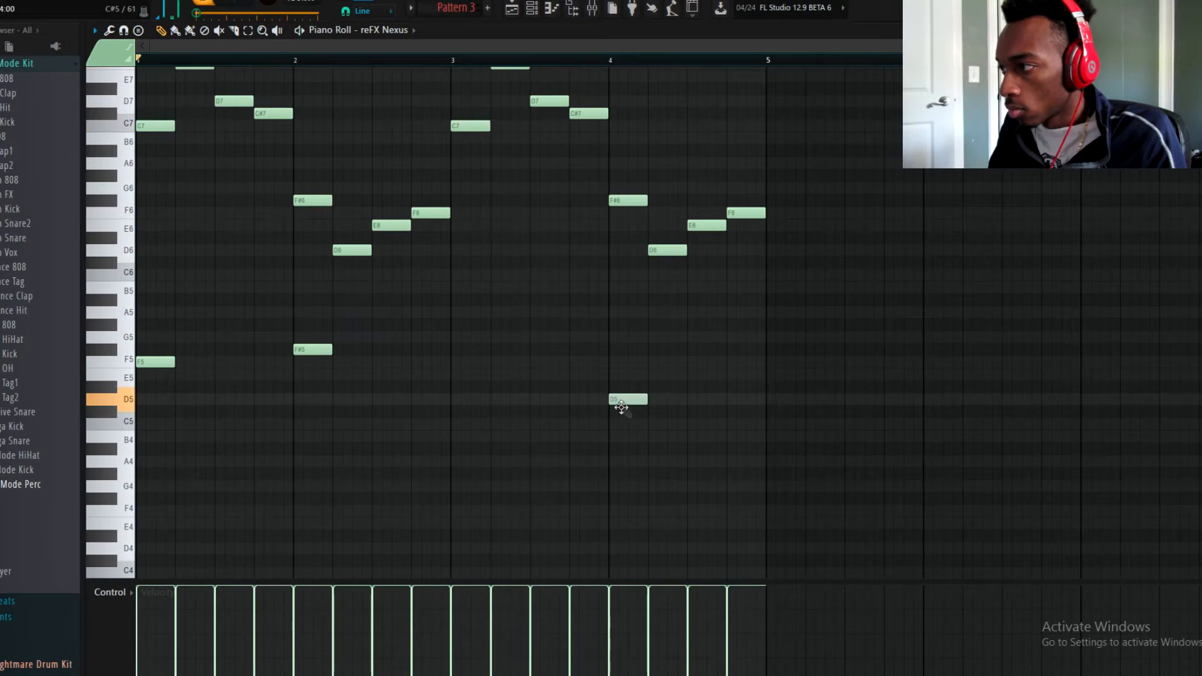
{"action": "key", "text": "space"}
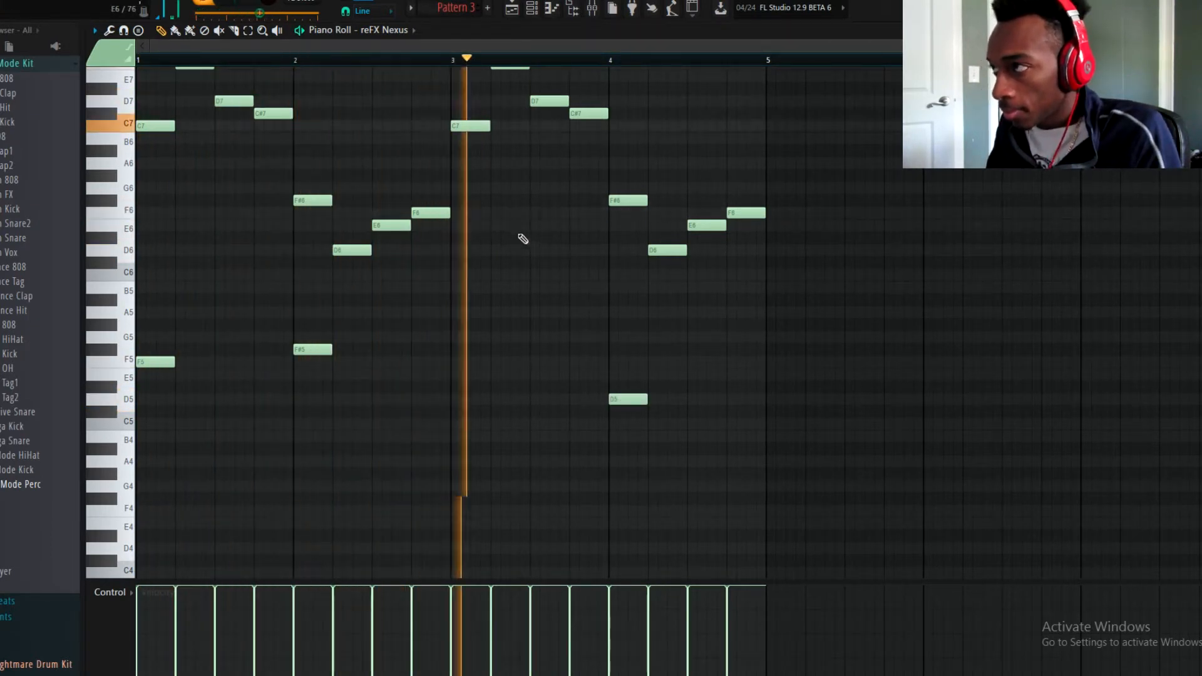
{"action": "left_click", "coordinate": [462, 364]}
- Lower the velocity of the four low notes to roughly half
{"action": "left_click_drag", "start_coordinate": [723, 450], "coordinate": [136, 306]}
{"action": "mouse_move", "coordinate": [145, 636]}
{"action": "left_mouse_down"}
{"action": "mouse_move", "coordinate": [457, 629]}
{"action": "mouse_move", "coordinate": [434, 625]}
{"action": "mouse_move", "coordinate": [455, 648]}
{"action": "mouse_move", "coordinate": [635, 635]}
{"action": "left_mouse_up"}
{"action": "key", "text": "space"}
{"action": "left_click", "coordinate": [719, 453]}
- Open the X 808 (5) channel in the piano roll
{"action": "left_click", "coordinate": [532, 9]}
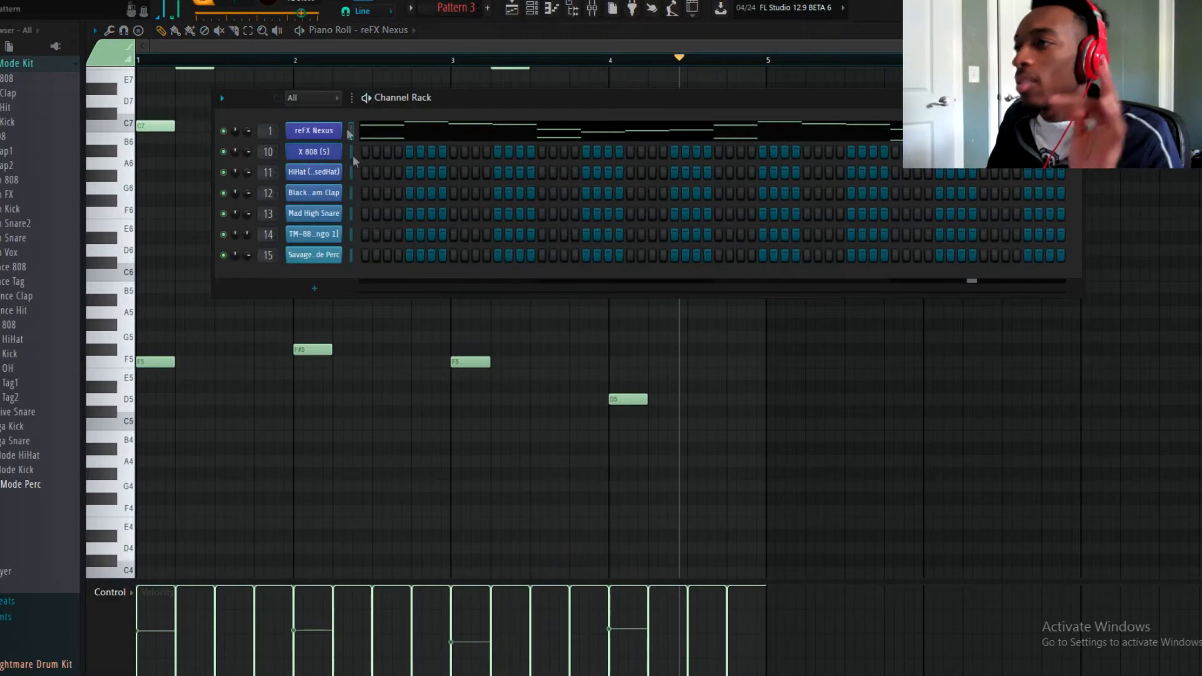
{"action": "right_click", "coordinate": [333, 157]}
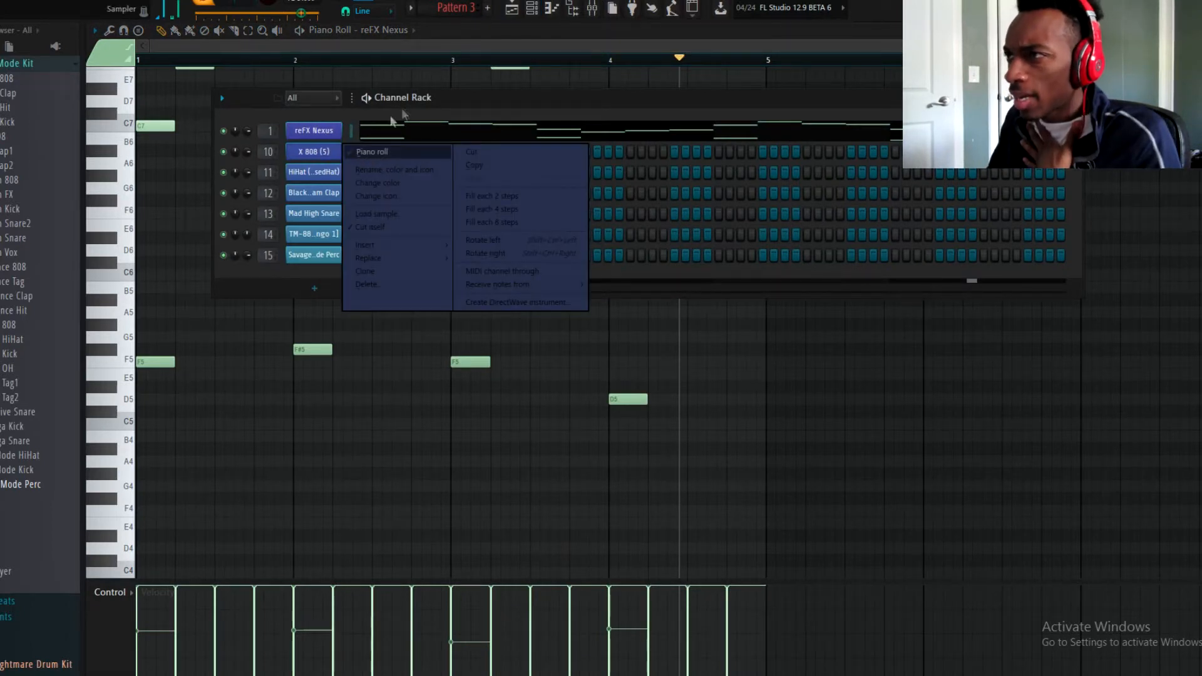
{"action": "left_click", "coordinate": [473, 96]}
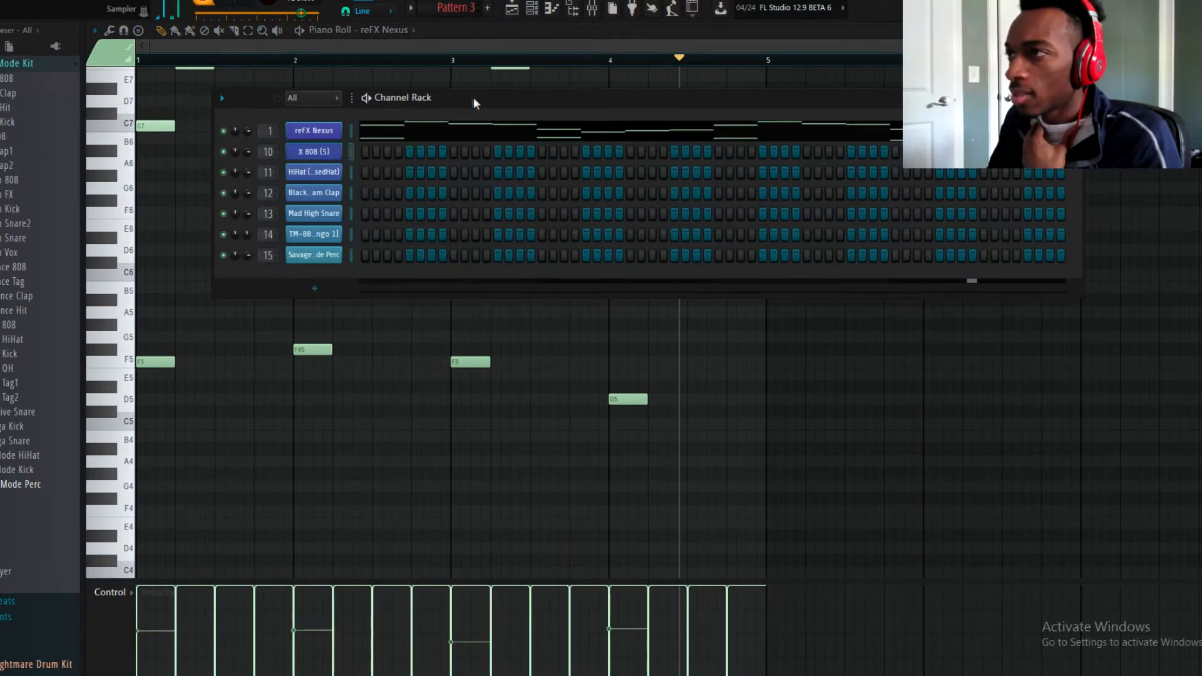
{"action": "right_click", "coordinate": [333, 155]}
{"action": "left_click", "coordinate": [369, 152]}
- Place a very short D5 808 note at the start of bar 1 and play the pattern back
{"action": "left_click_drag", "start_coordinate": [323, 468], "coordinate": [136, 213]}
{"action": "key", "text": "space"}
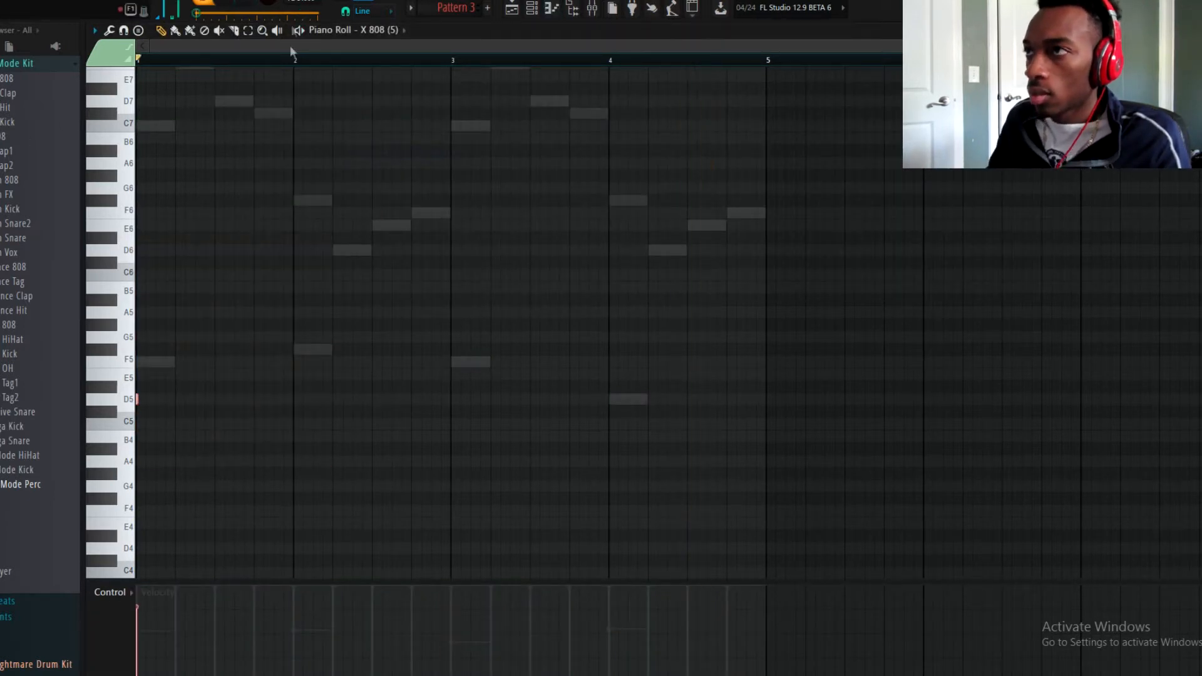
{"action": "key", "text": "space"}
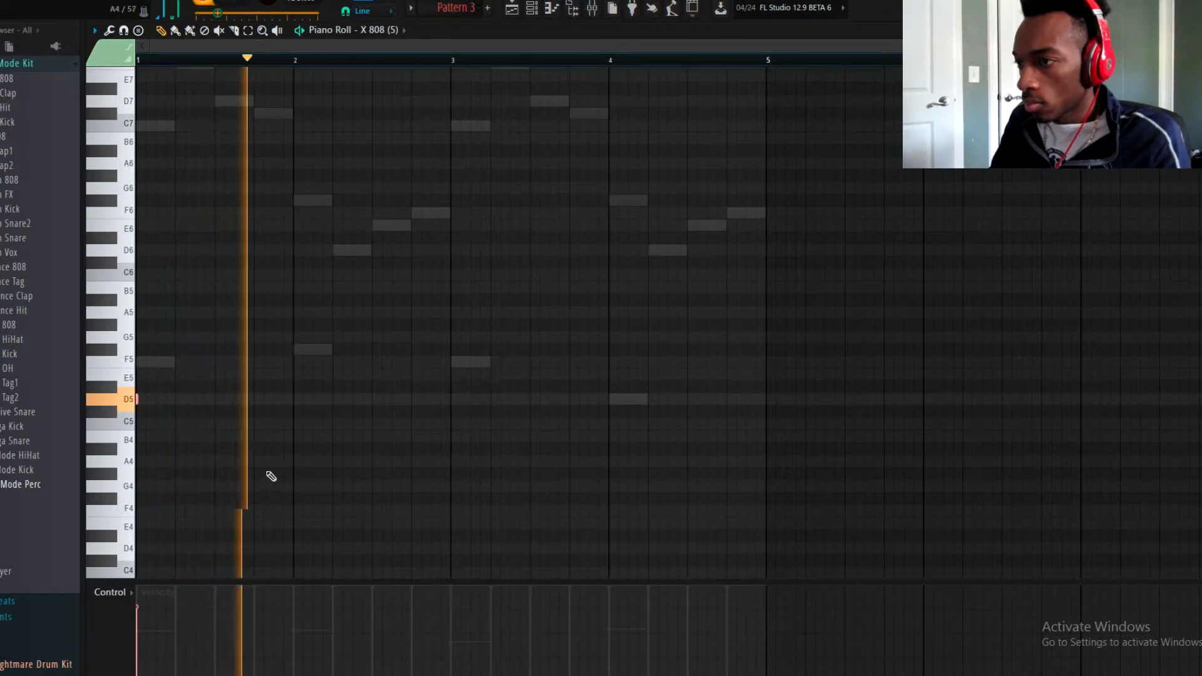
{"action": "key", "text": "space"}
- Add a D5 808 note on beat 2 of bar 2 and shorten it to a quarter of a beat
{"action": "left_click", "coordinate": [334, 399]}
{"action": "key", "text": "space"}
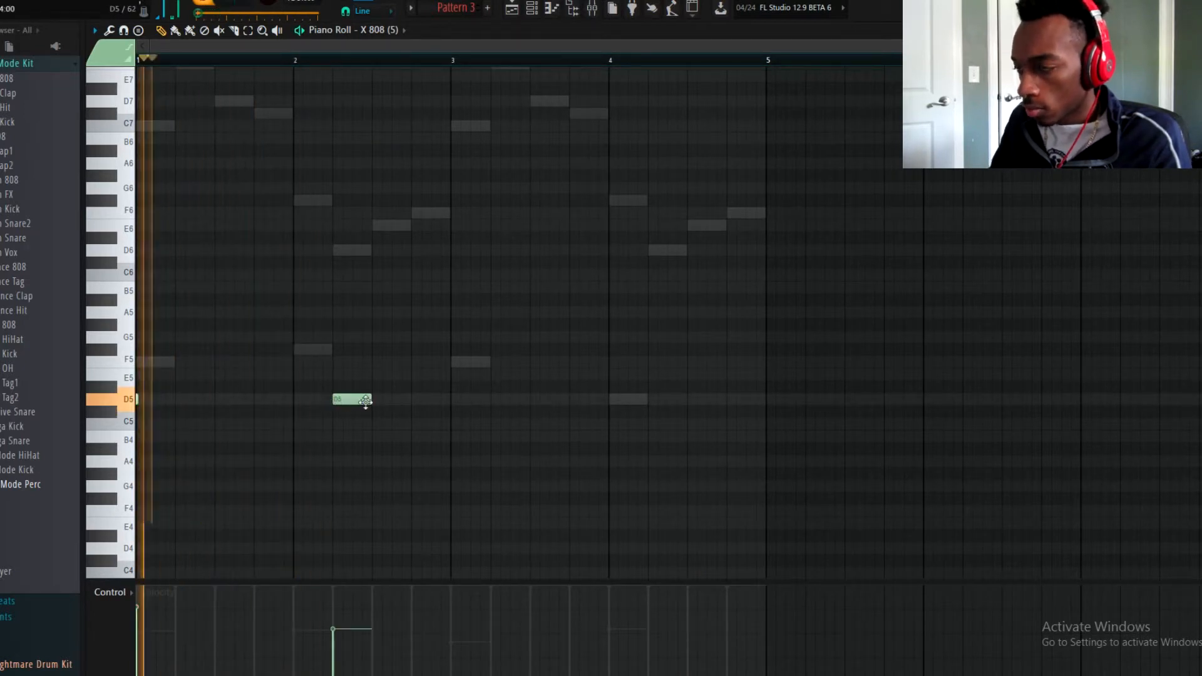
{"action": "left_click_drag", "start_coordinate": [370, 399], "coordinate": [336, 400]}
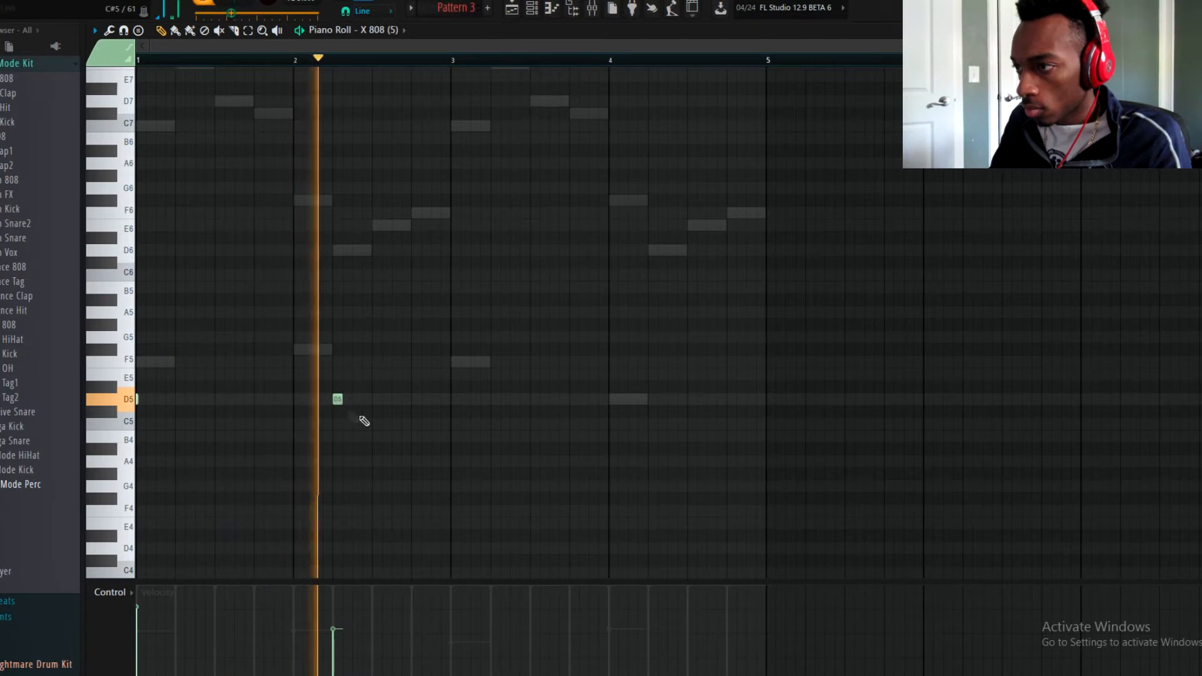
{"action": "key", "text": "space"}
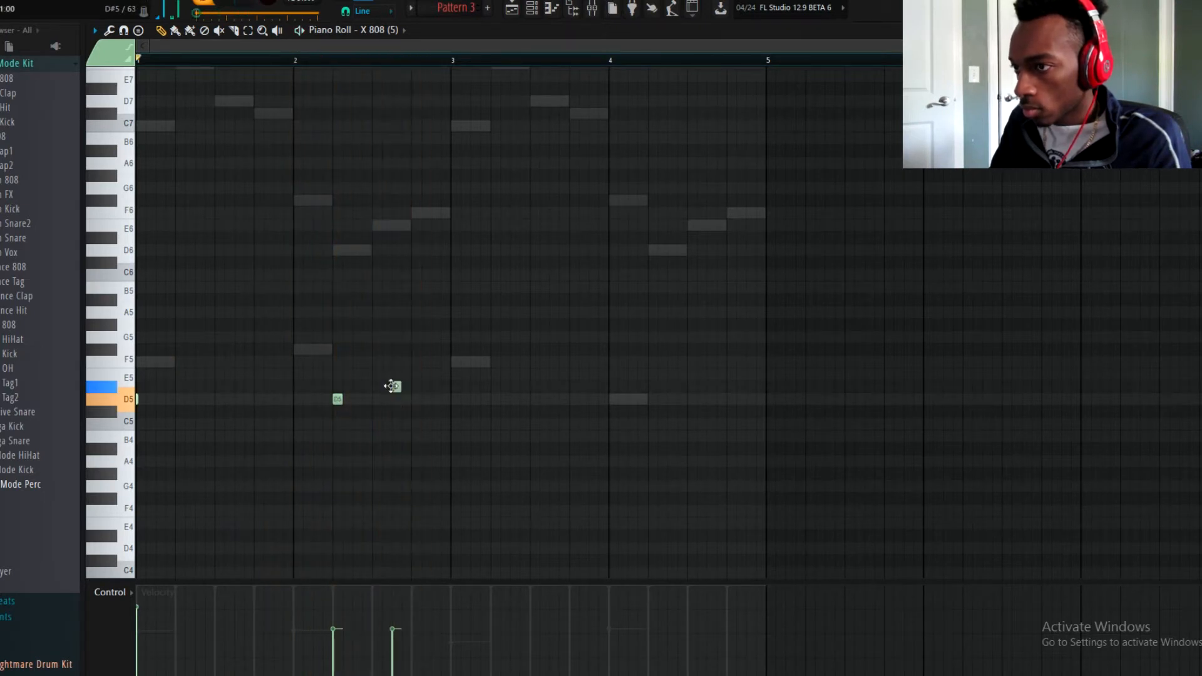
- Place a short D#5 808 note half a beat after beat 3 of bar 2, trying beat 3 as well during playback
{"action": "key", "text": "space"}
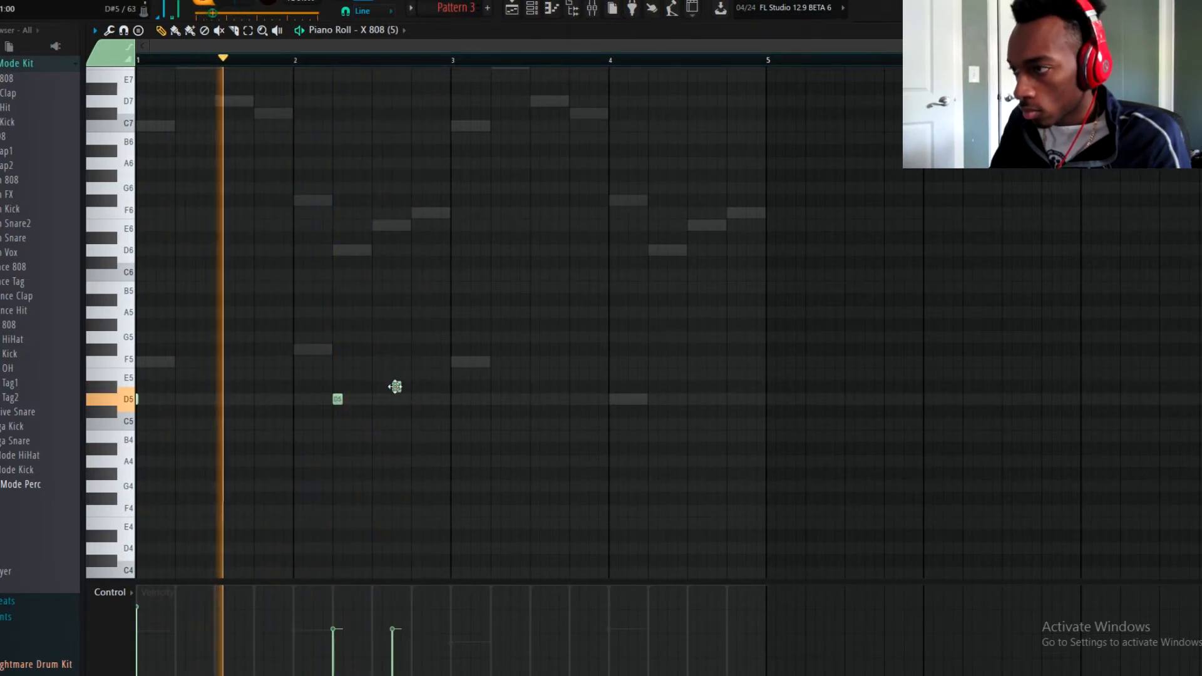
{"action": "left_click_drag", "start_coordinate": [395, 387], "coordinate": [376, 387]}
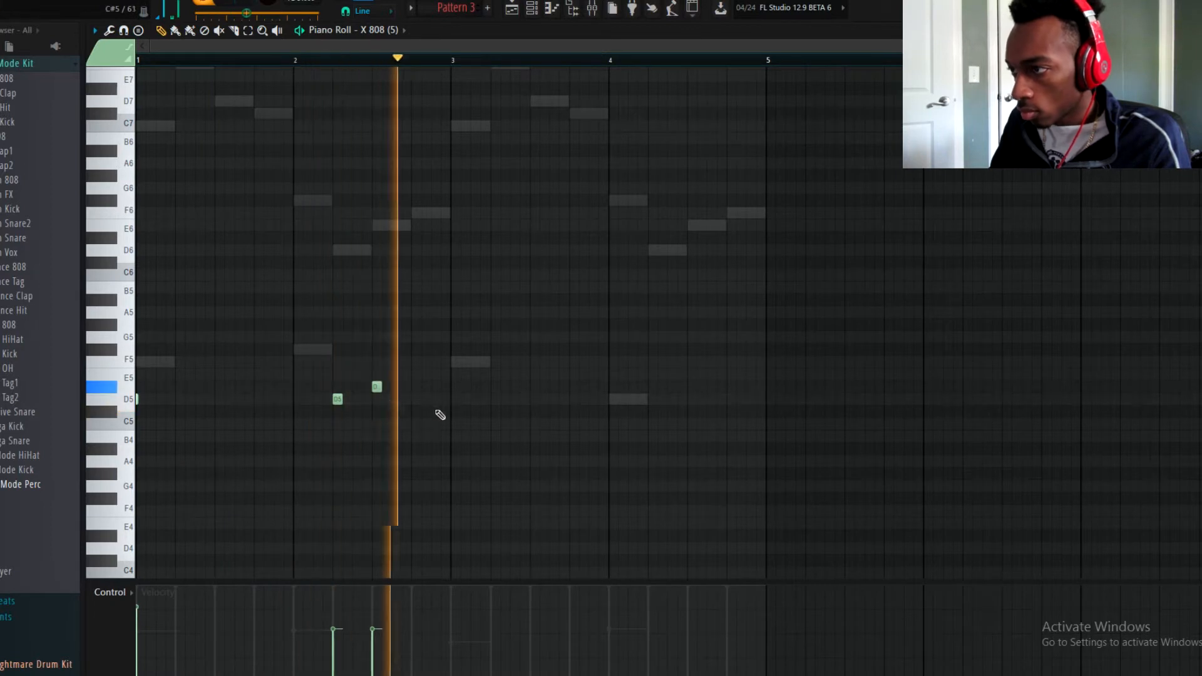
{"action": "key", "text": "space"}
{"action": "key", "text": "space"}
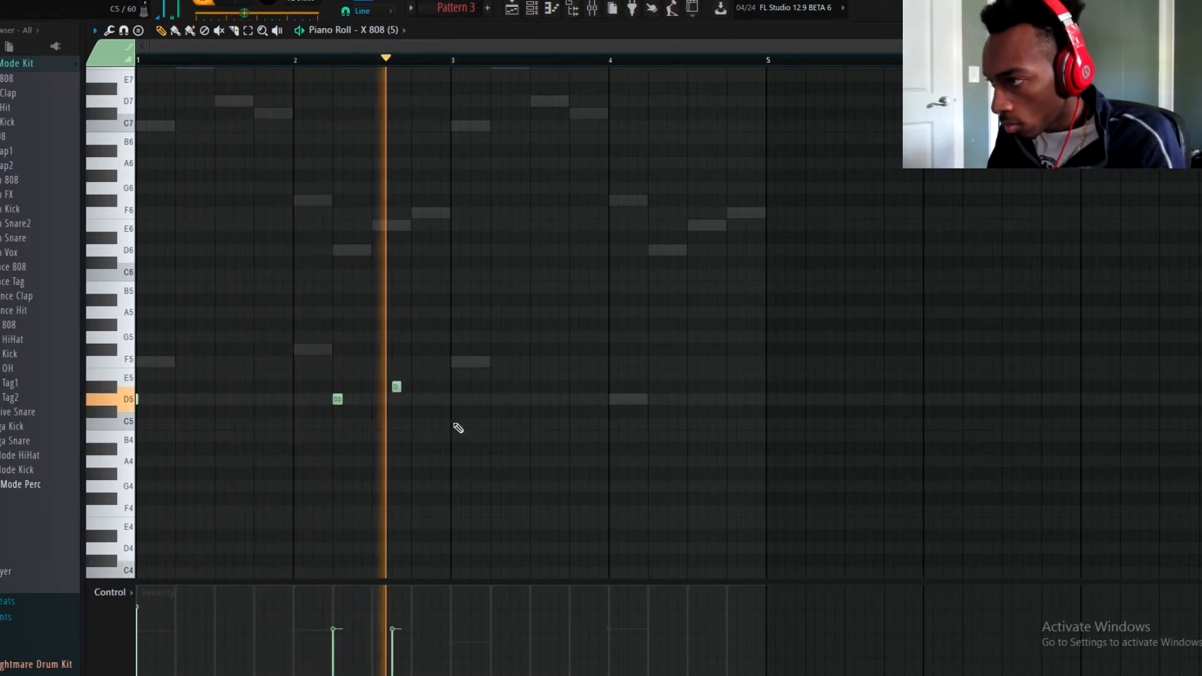
- Add two short D5 808 notes at the start of bar 3 and half a beat after it, and play the pattern back
{"action": "key", "text": "space"}
{"action": "left_click", "coordinate": [449, 400]}
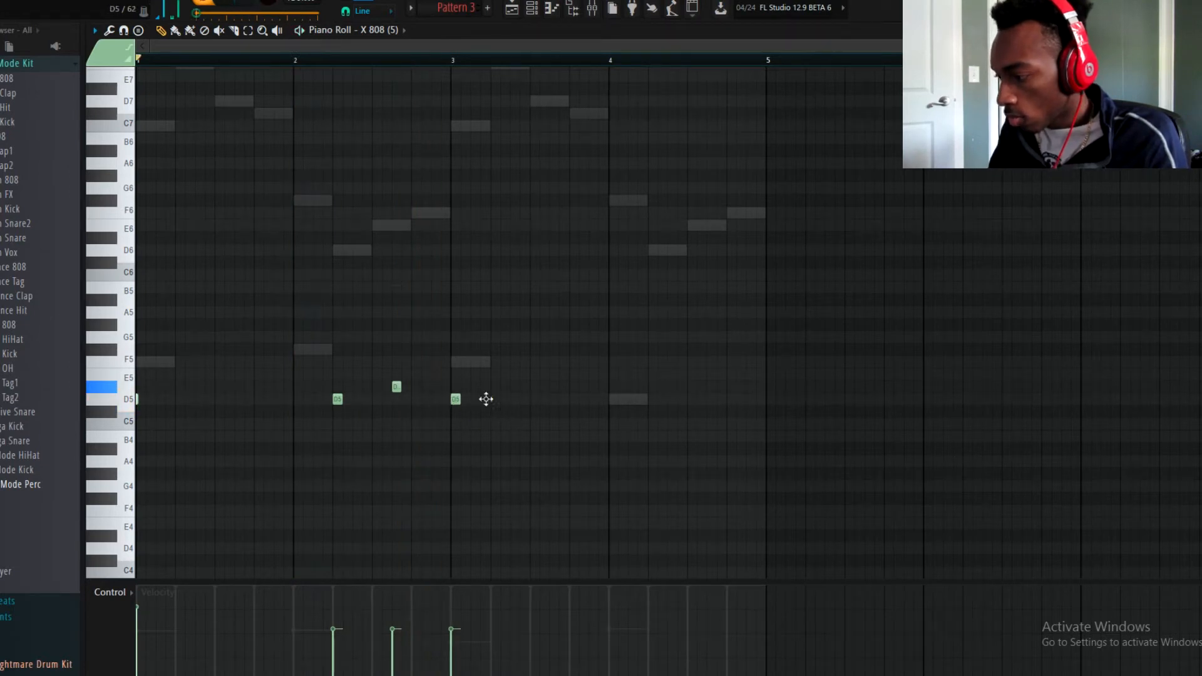
{"action": "left_click", "coordinate": [474, 399]}
{"action": "key", "text": "space"}
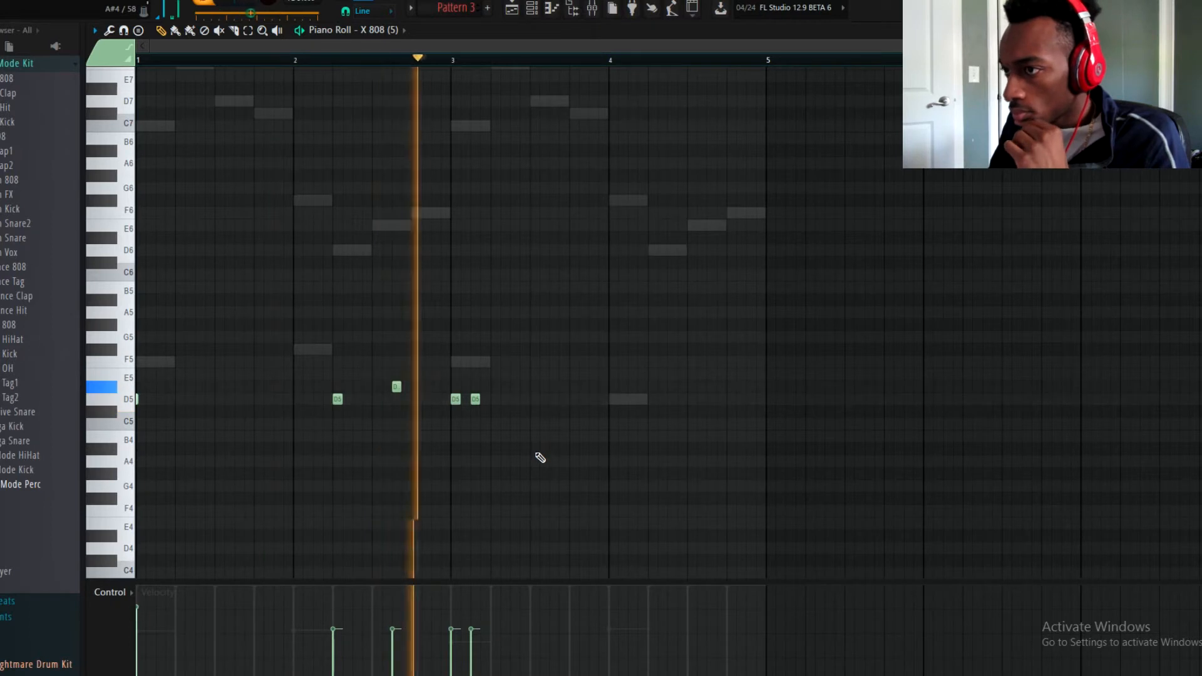
- Select all the 808 notes, raise their velocity to maximum, and listen to the pattern
{"action": "left_click_drag", "start_coordinate": [490, 601], "coordinate": [458, 445]}
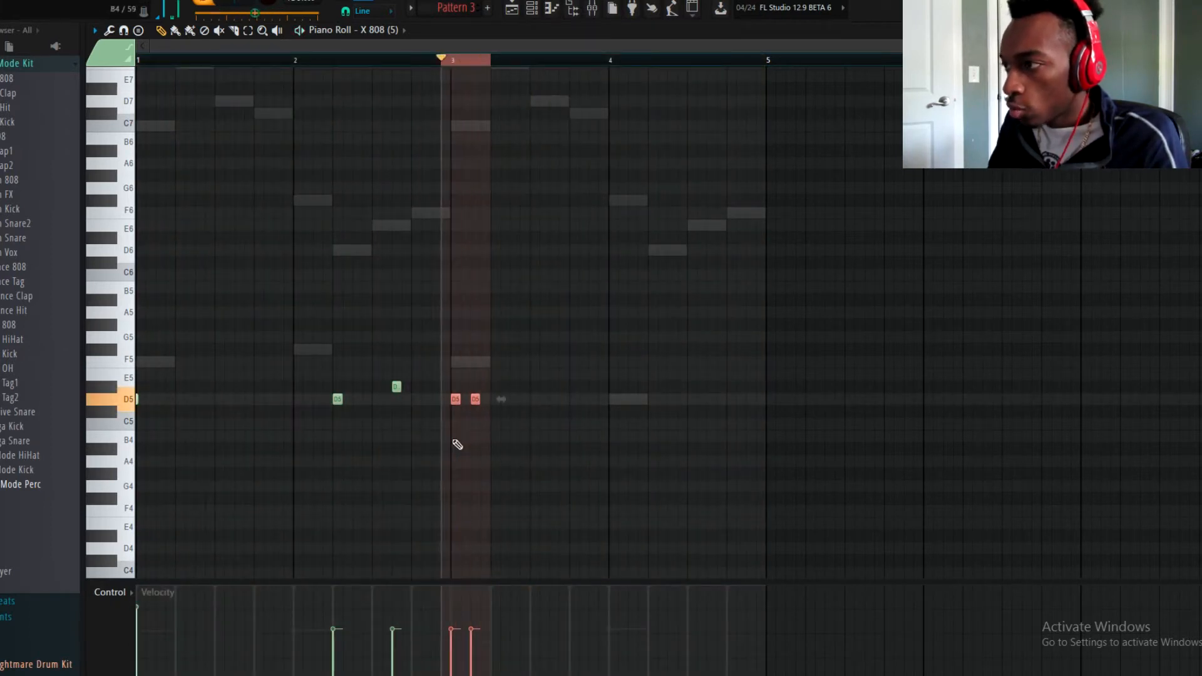
{"action": "left_click", "coordinate": [456, 62], "text": "ctrl"}
{"action": "left_click_drag", "start_coordinate": [590, 481], "coordinate": [138, 263]}
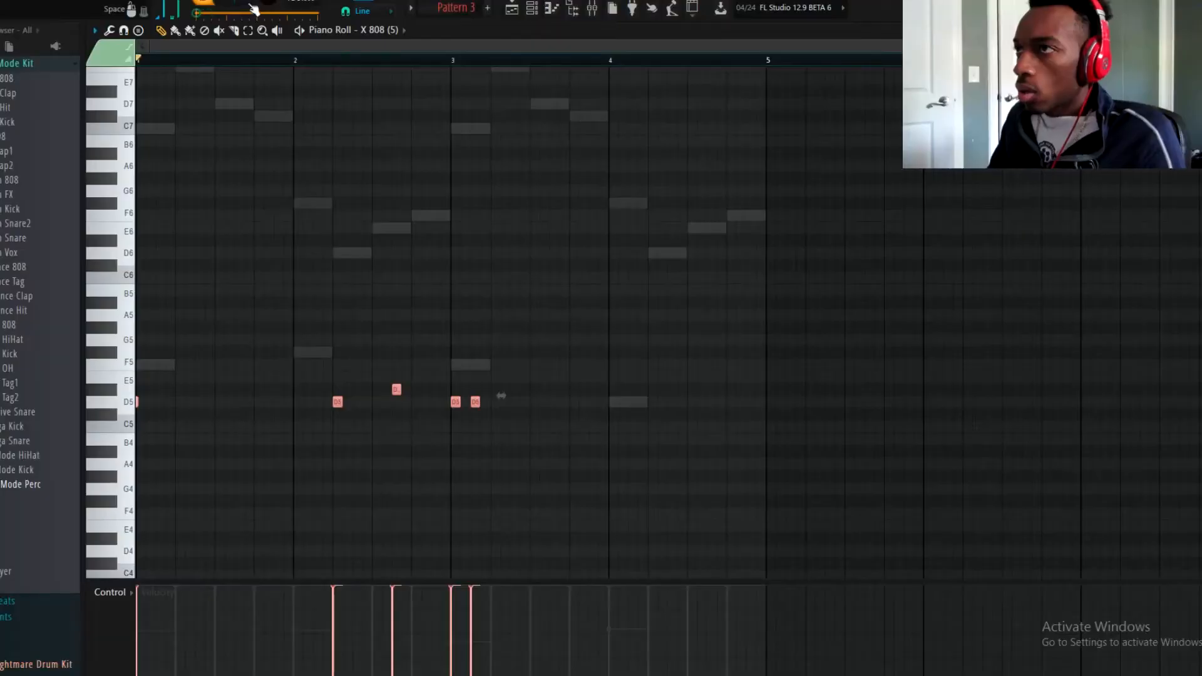
{"action": "key", "text": "space"}
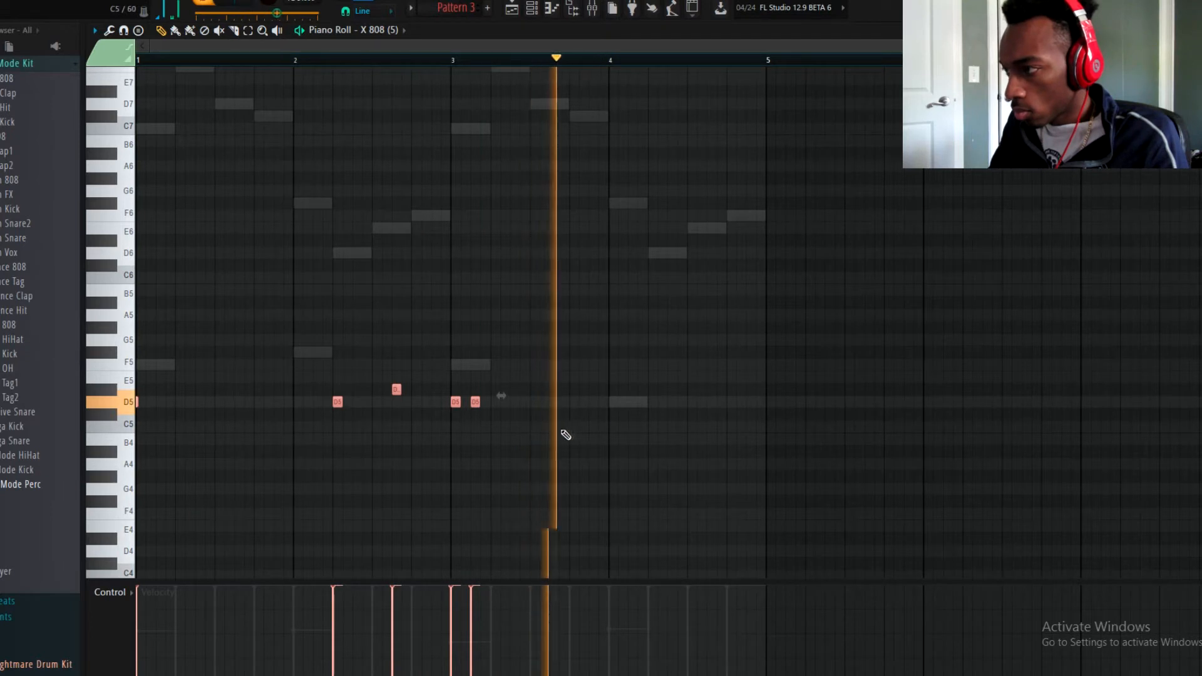
- Add two short G4 808 notes in bar 4, on beat 3 and half a beat after it, and restart playback
{"action": "key", "text": "space"}
{"action": "left_click", "coordinate": [701, 499]}
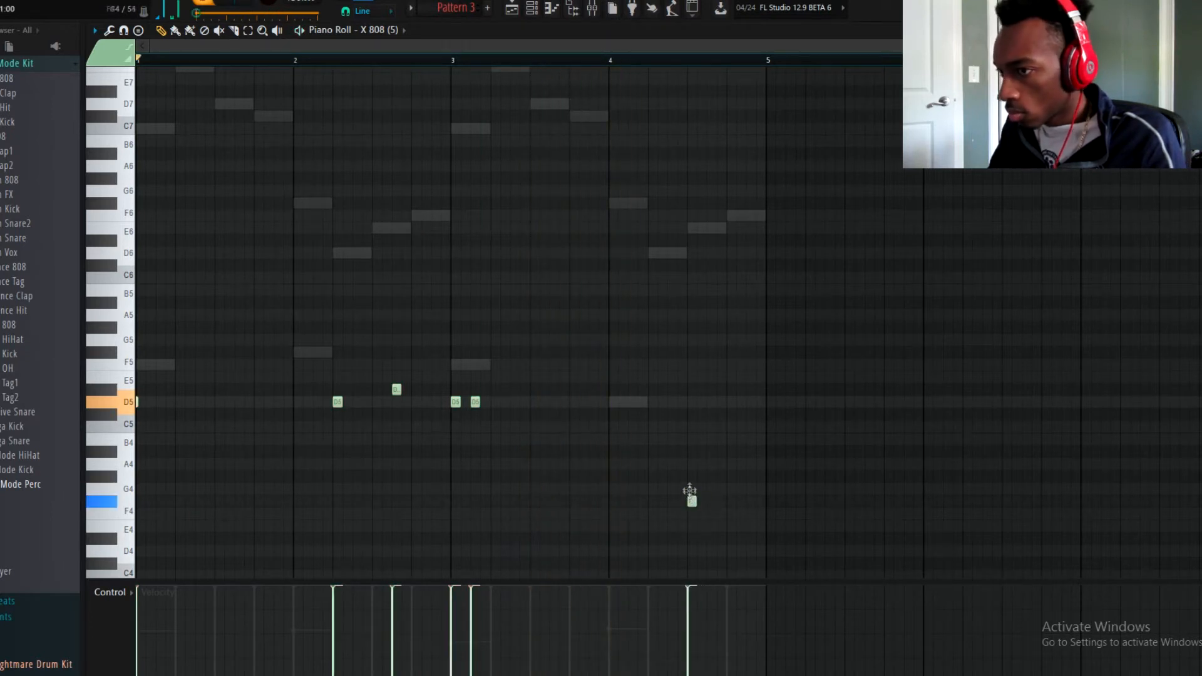
{"action": "left_click_drag", "start_coordinate": [690, 491], "coordinate": [690, 478]}
{"action": "left_click", "coordinate": [709, 489]}
{"action": "key", "text": "space"}
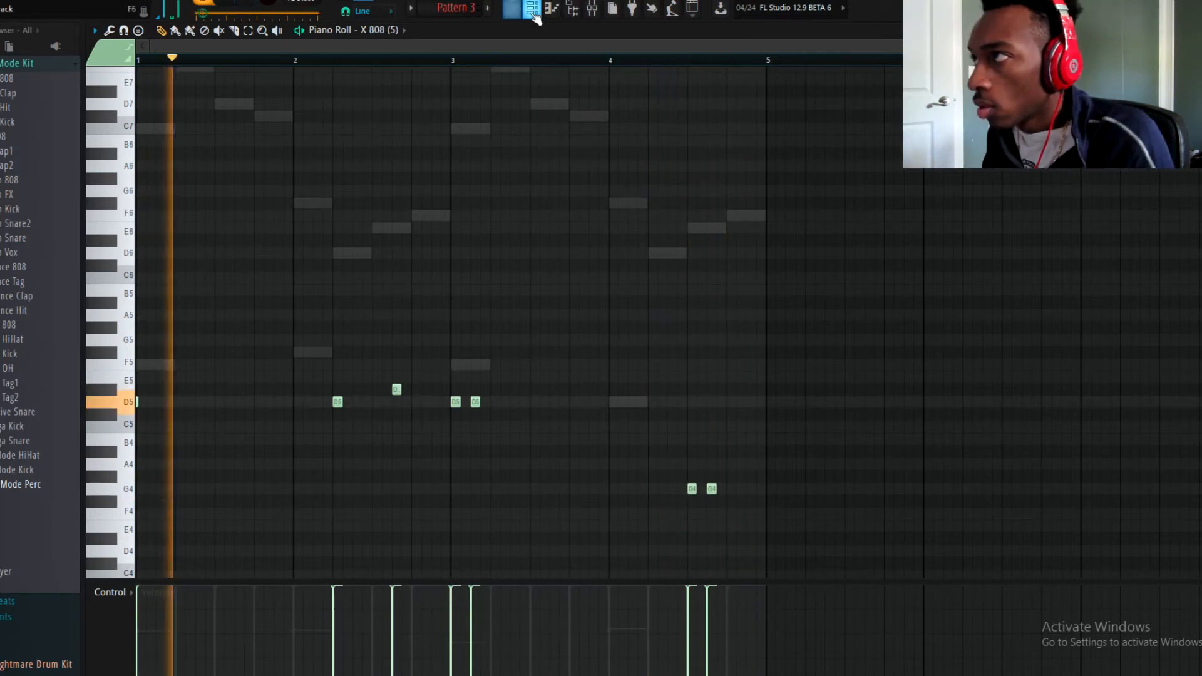
- Fill every 2 steps of the HiHat channel in the channel rack
{"action": "key", "text": "F6"}
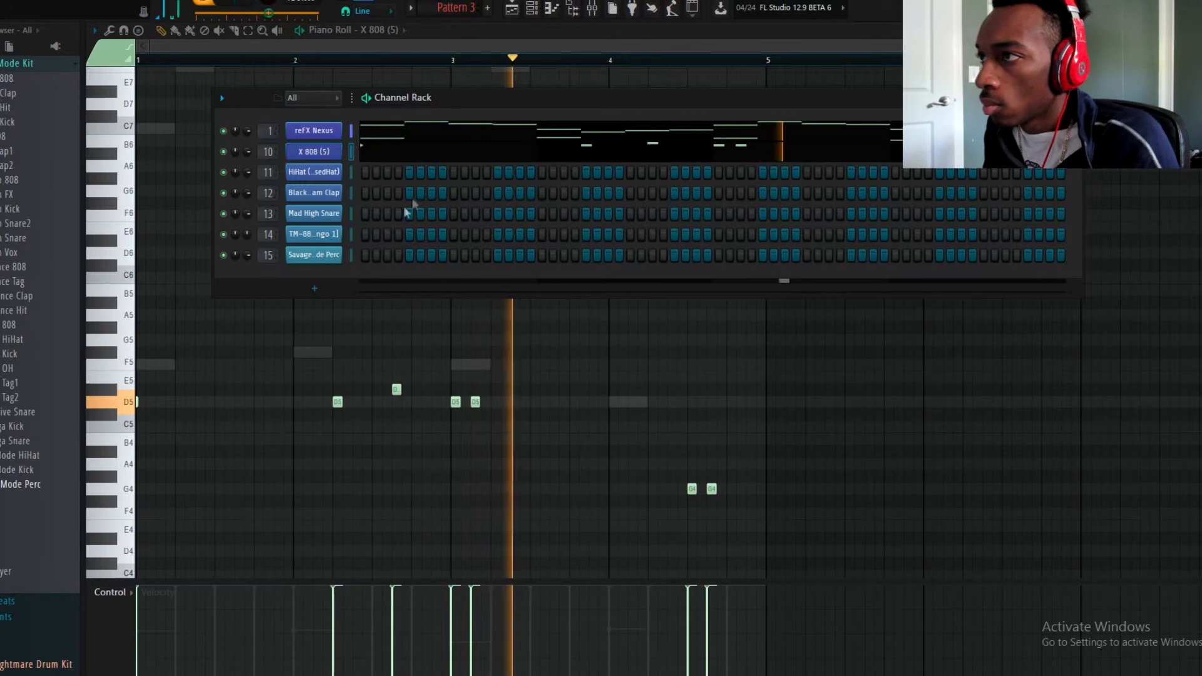
{"action": "right_click", "coordinate": [341, 170]}
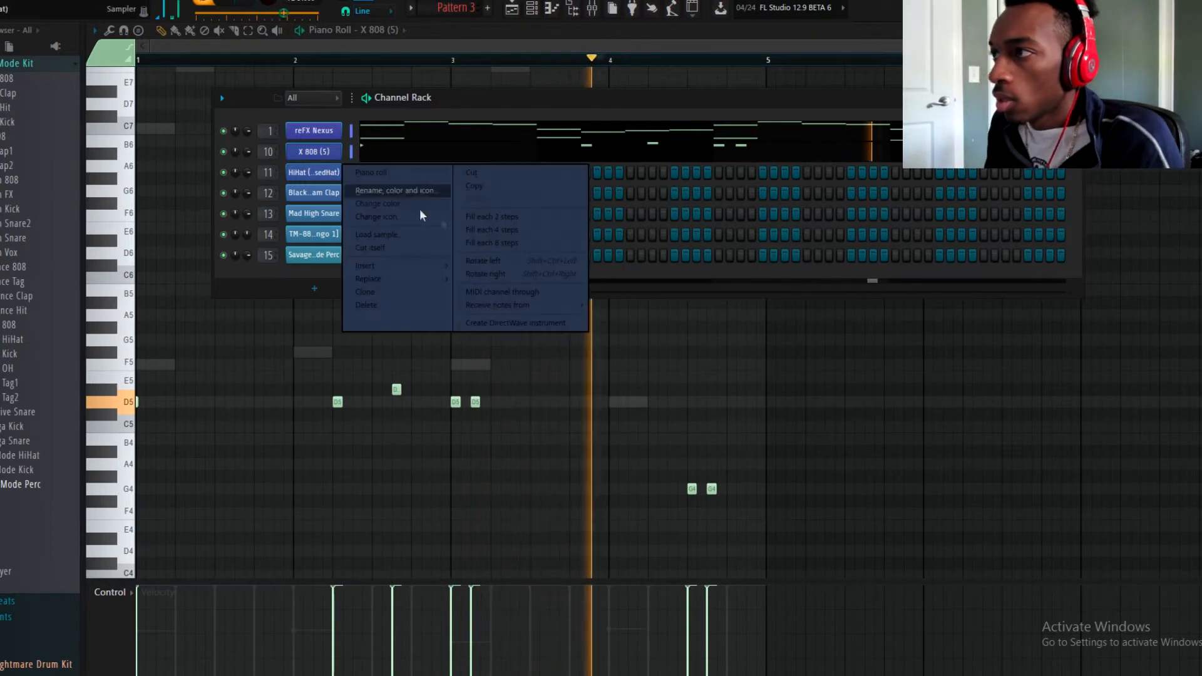
{"action": "left_click", "coordinate": [479, 218]}
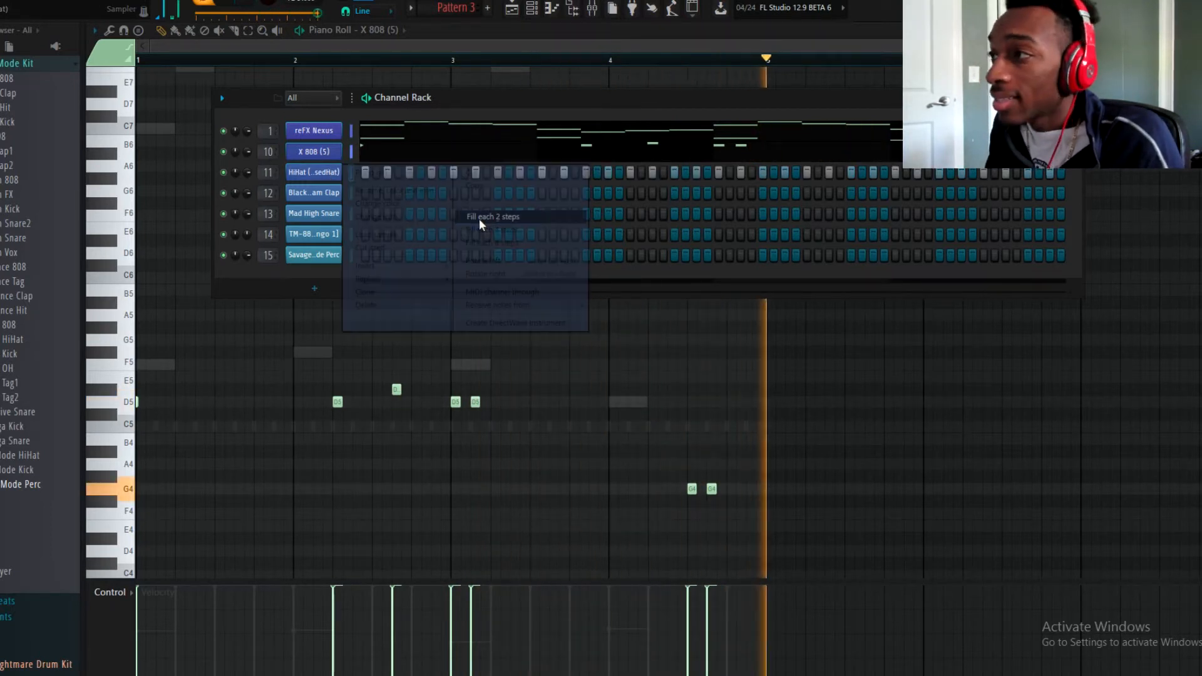
- Open the HiHat channel in the piano roll and lengthen all its notes so they join end to end through bar 4
{"action": "right_click", "coordinate": [342, 169]}
{"action": "left_click", "coordinate": [382, 181]}
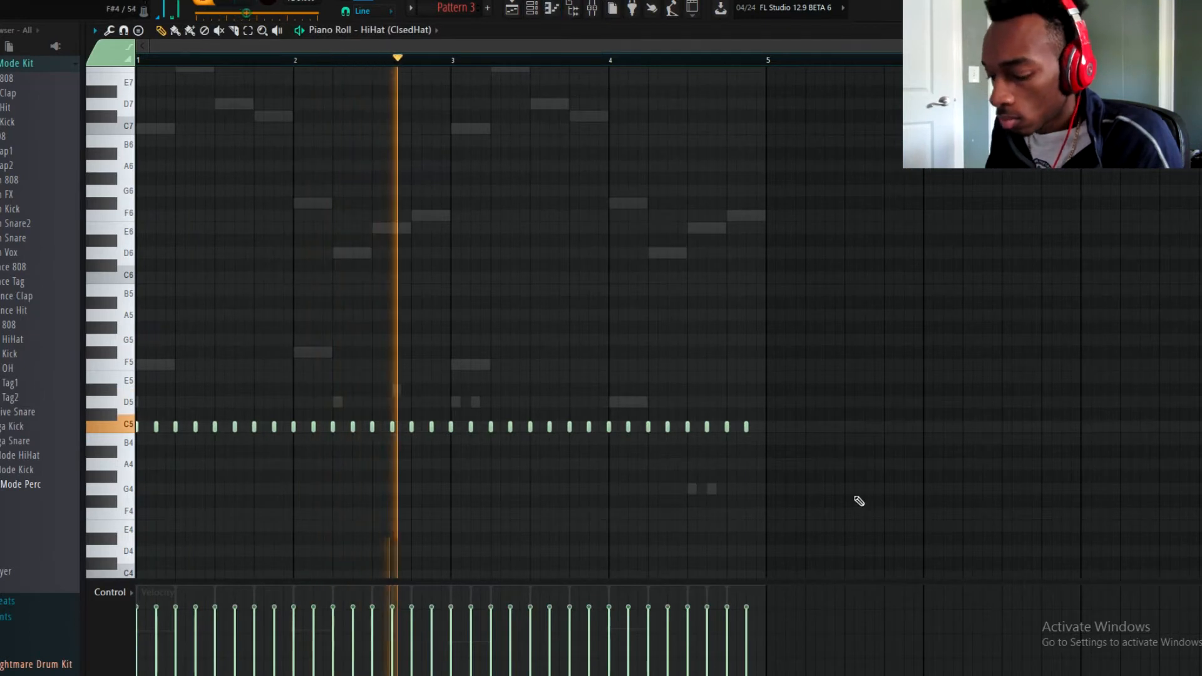
{"action": "key", "text": "ctrl+a"}
{"action": "key", "text": "ctrl+l"}
{"action": "left_click", "coordinate": [739, 375], "text": "ctrl"}
{"action": "left_click_drag", "start_coordinate": [747, 427], "coordinate": [764, 427]}
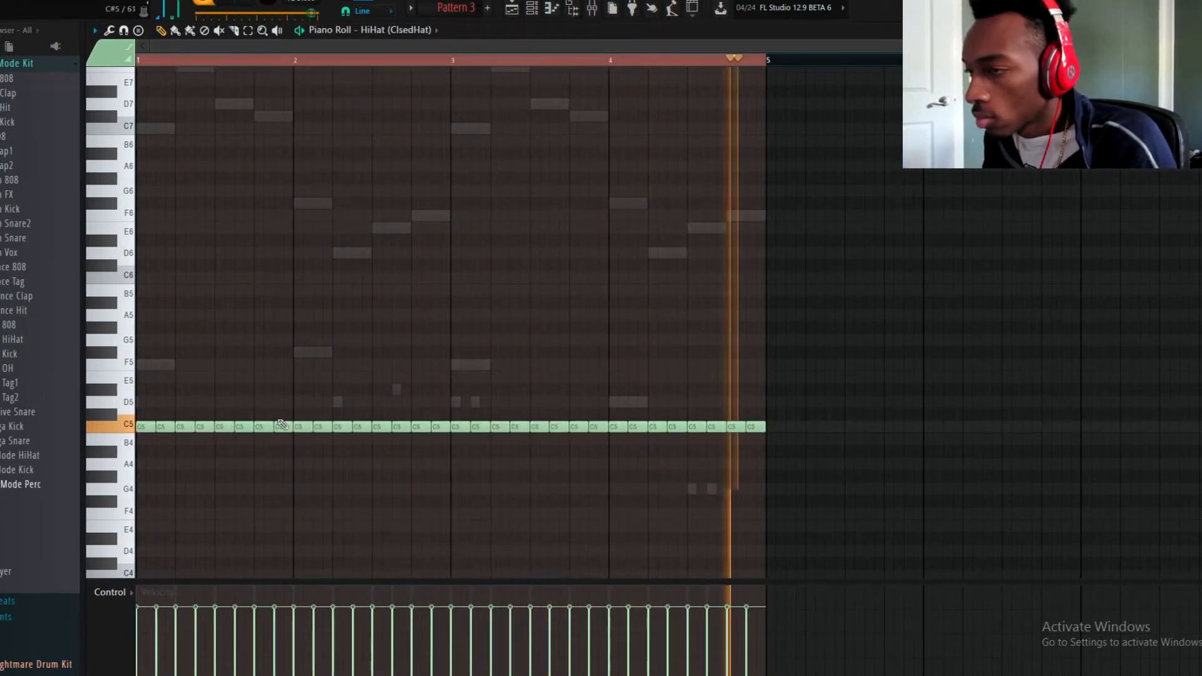
- Chop the hi-hat notes half a beat after beat 2 in bars 1 and 2 into four with the default chopper pattern
{"action": "left_click", "coordinate": [201, 427], "text": "ctrl"}
{"action": "key", "text": "alt+u"}
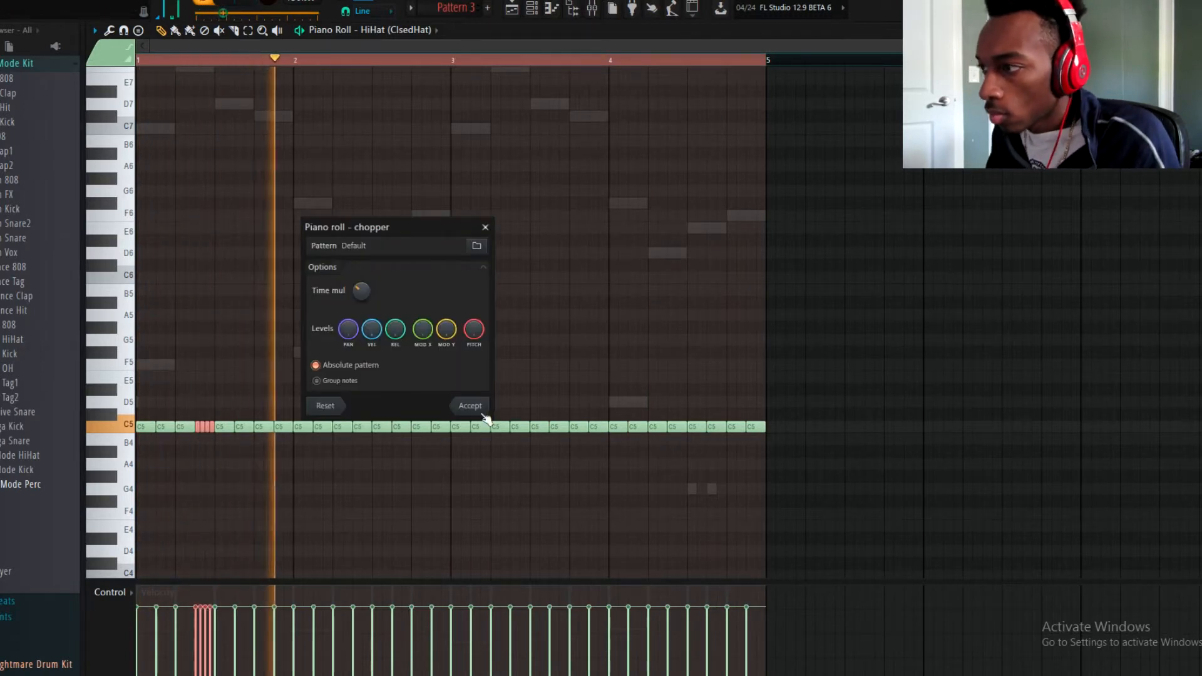
{"action": "left_click", "coordinate": [471, 406]}
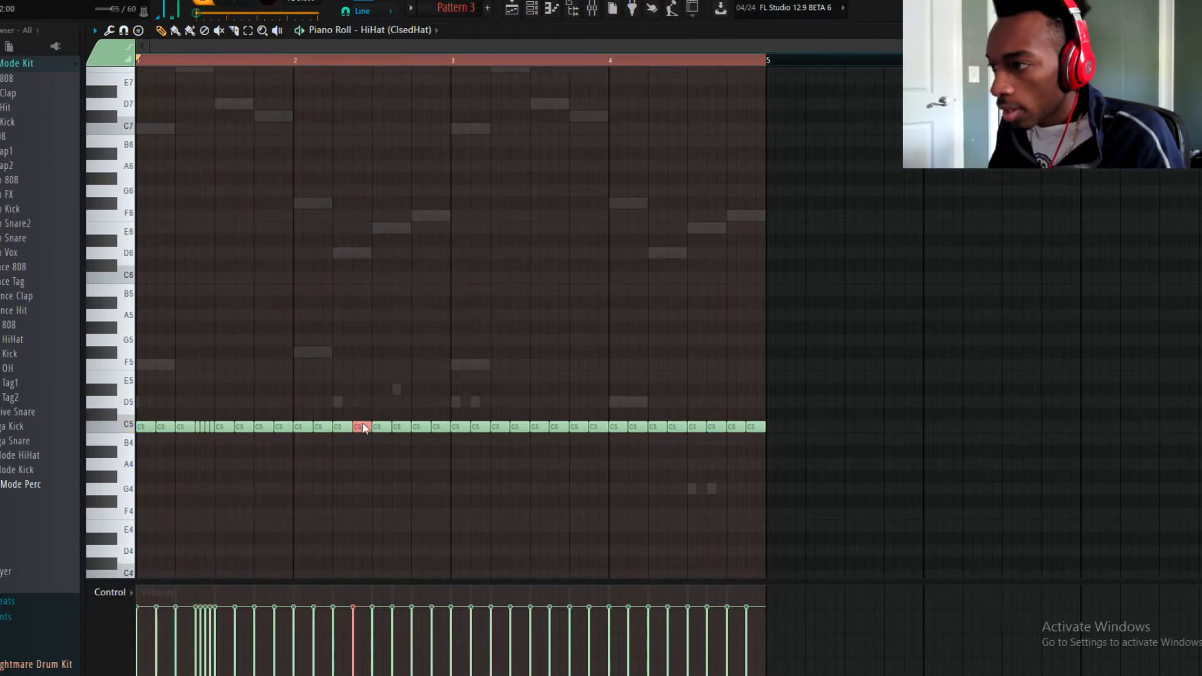
{"action": "key", "text": "alt+u"}
{"action": "left_click", "coordinate": [470, 406]}
- Delete the hi-hat notes in bars 3 and 4 and duplicate the first two bars of hi-hats in their place
{"action": "left_click_drag", "start_coordinate": [850, 507], "coordinate": [452, 371]}
{"action": "key", "text": "Delete"}
{"action": "left_click_drag", "start_coordinate": [569, 491], "coordinate": [136, 309]}
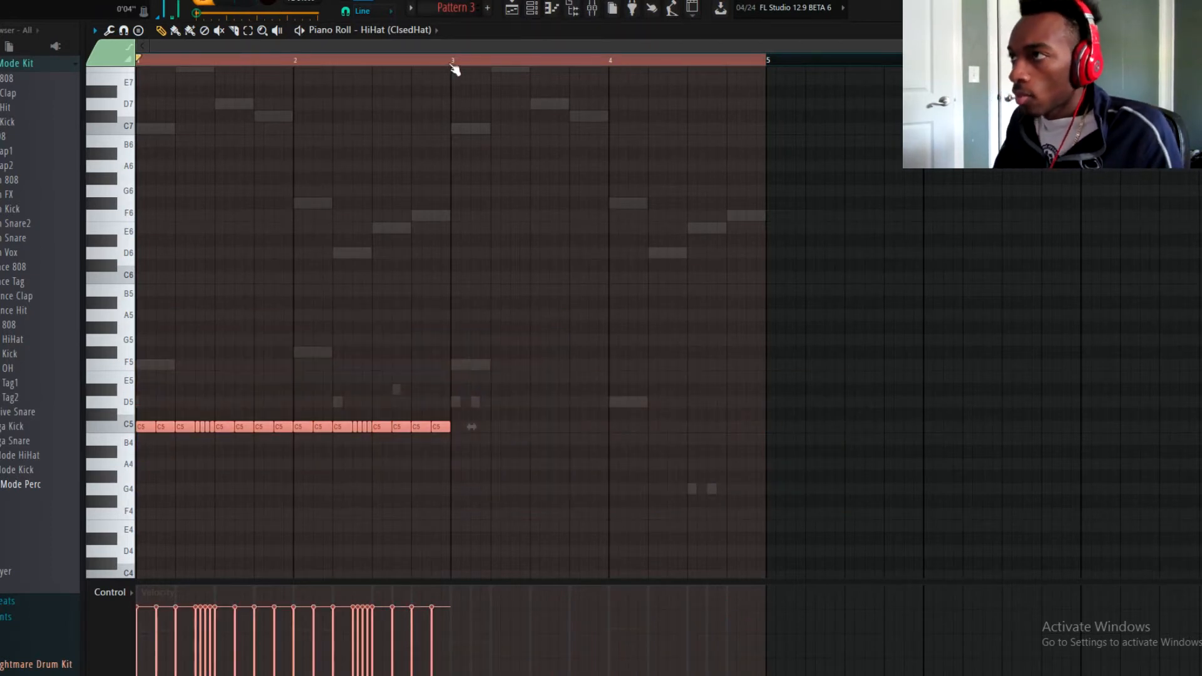
{"action": "left_click_drag", "start_coordinate": [452, 64], "coordinate": [441, 64]}
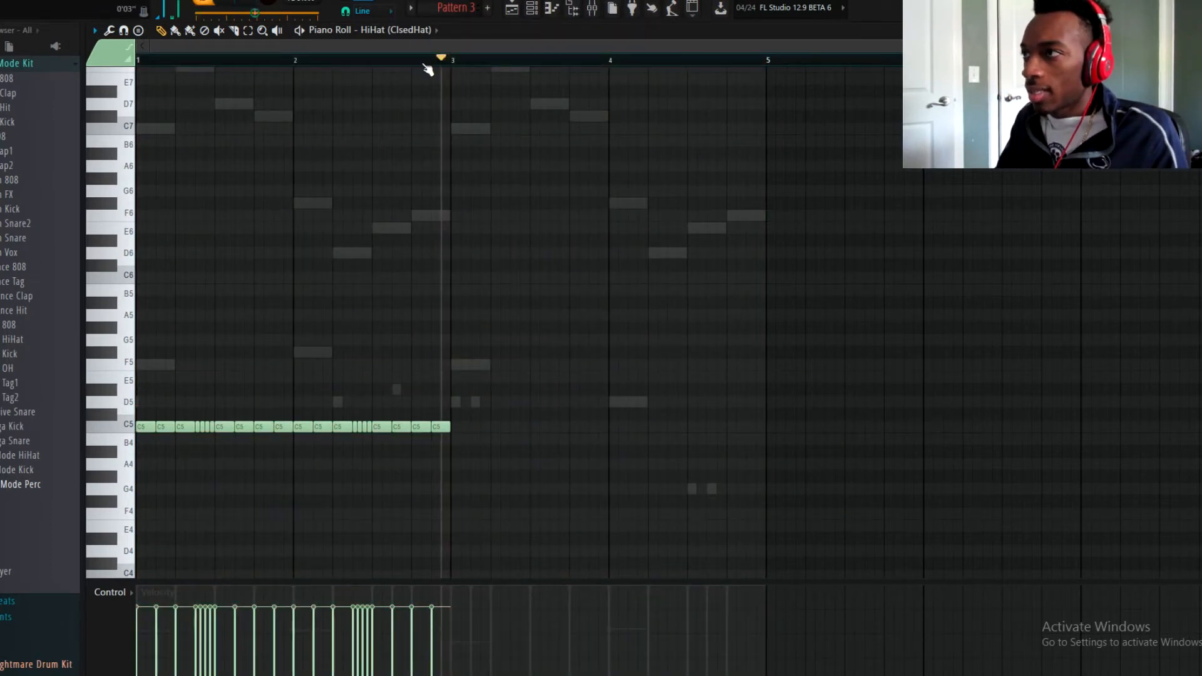
{"action": "left_click_drag", "start_coordinate": [495, 466], "coordinate": [135, 333]}
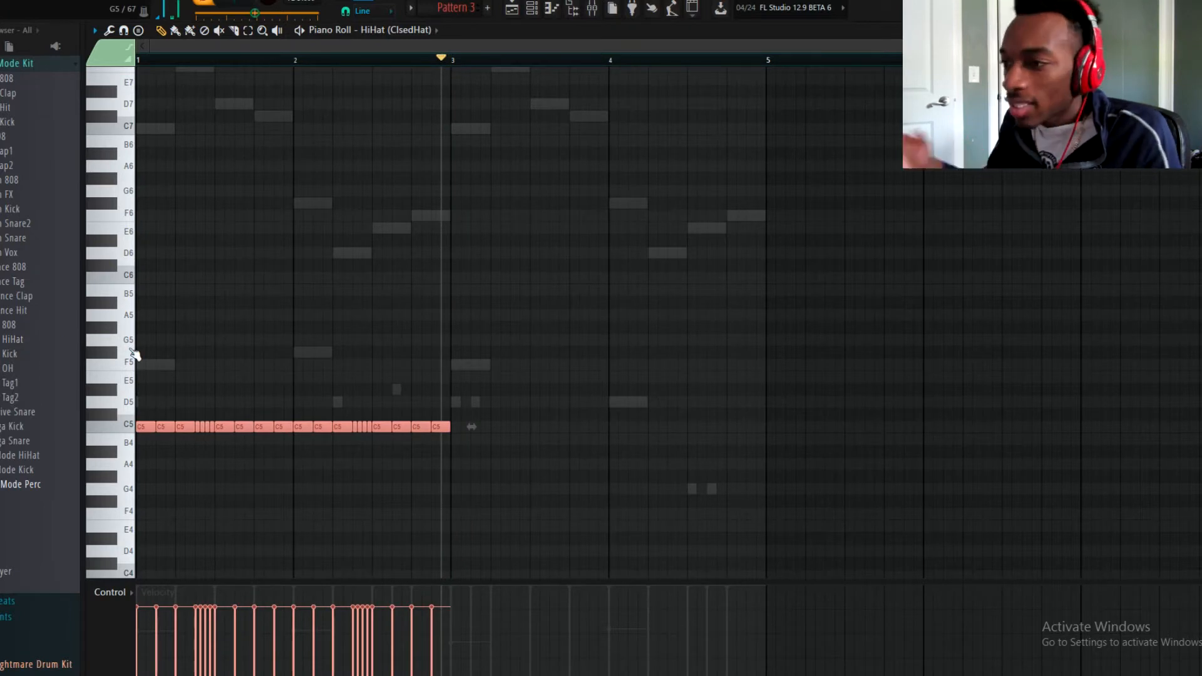
{"action": "key", "text": "ctrl+b"}
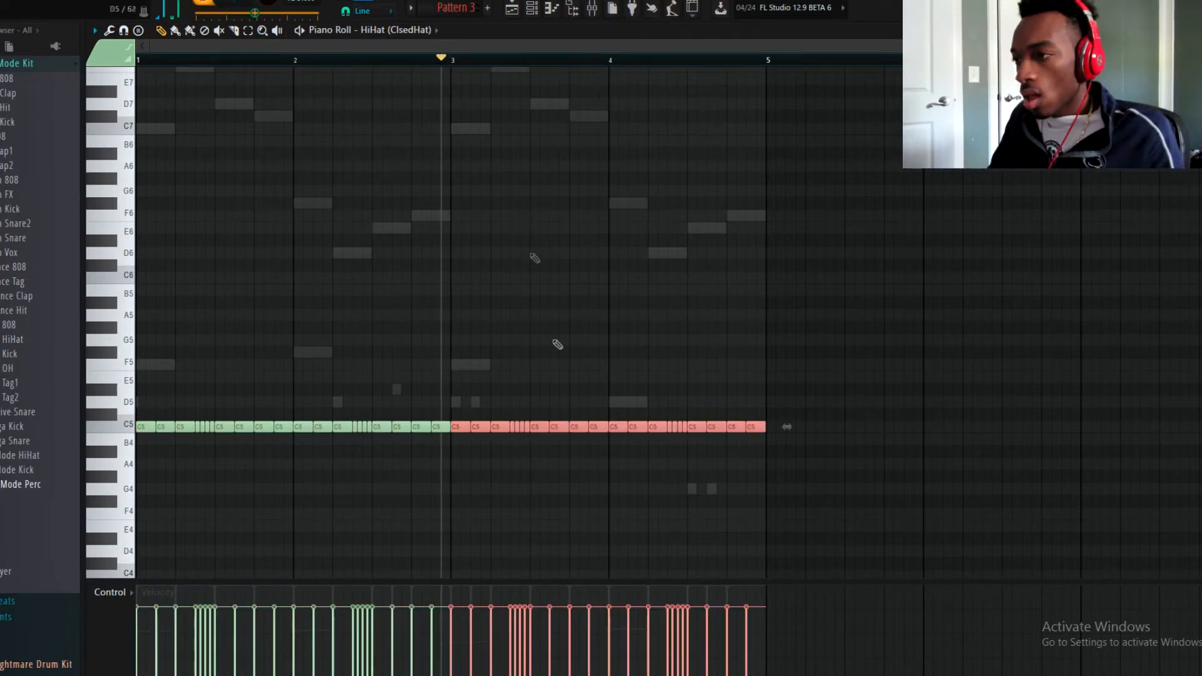
- Add three equal D#4 hi-hat notes spanning beats 3 and 4 of bar 4, and play the pattern back
{"action": "left_click_drag", "start_coordinate": [443, 51], "coordinate": [454, 56]}
{"action": "left_click", "coordinate": [442, 61]}
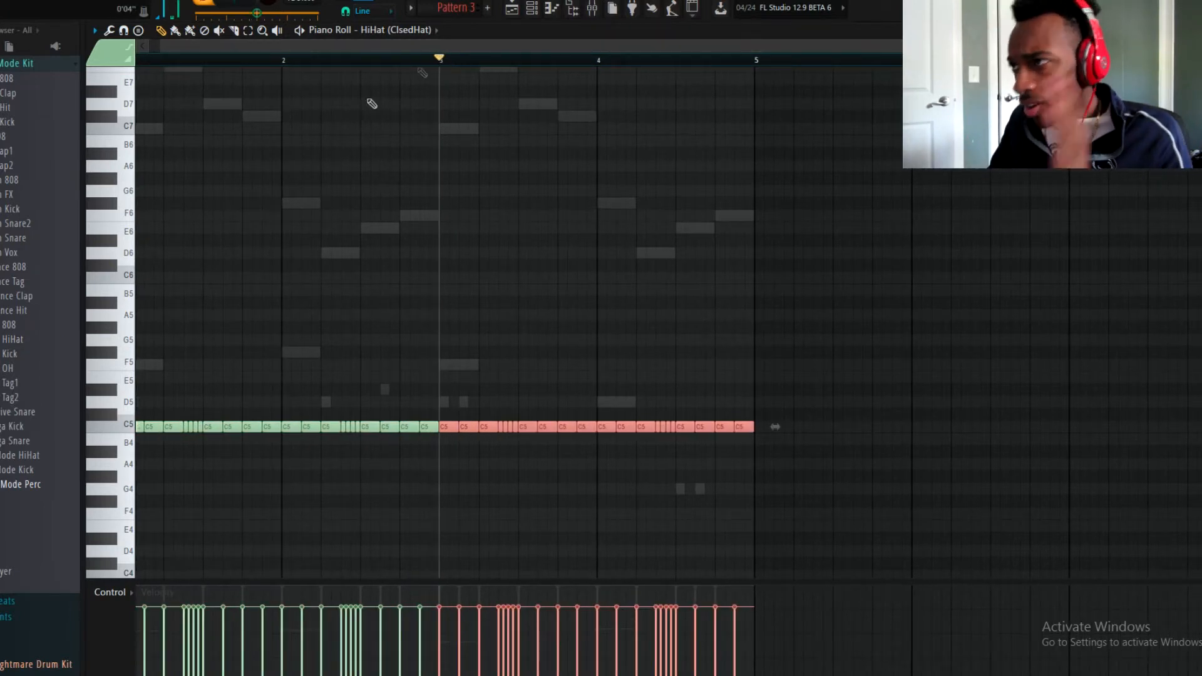
{"action": "scroll", "coordinate": [370, 159], "scroll_direction": "down", "scroll_amount": 2}
{"action": "scroll", "coordinate": [231, 340], "scroll_direction": "down", "scroll_amount": 1}
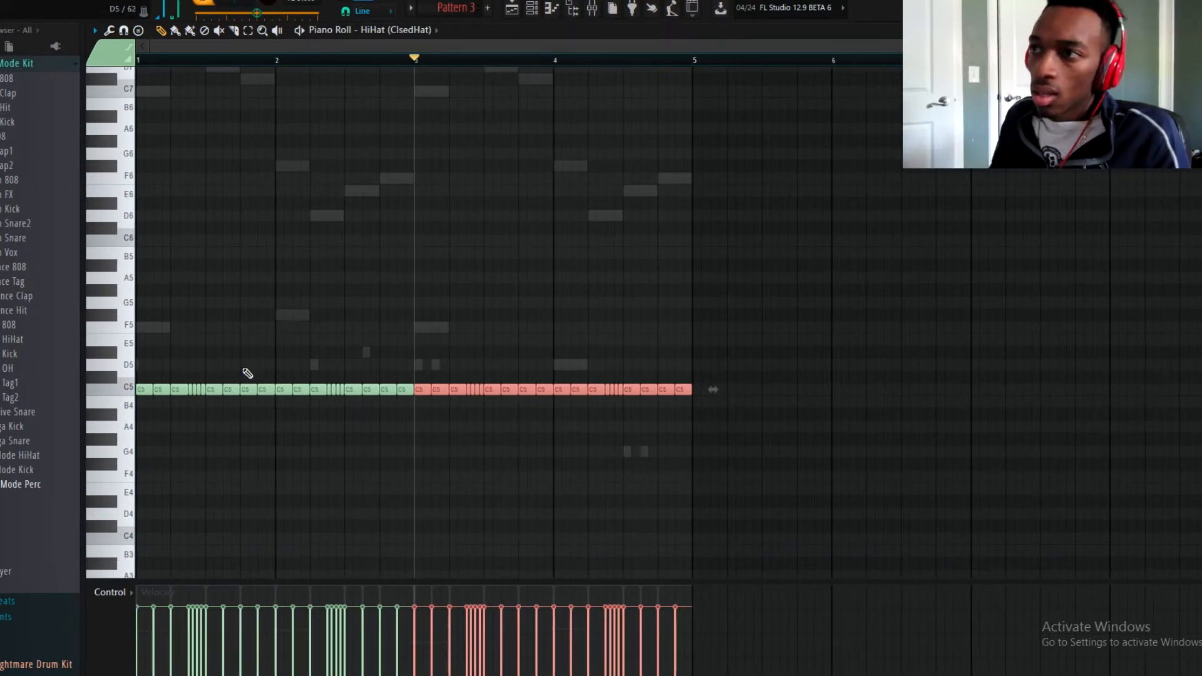
{"action": "left_click", "coordinate": [671, 501]}
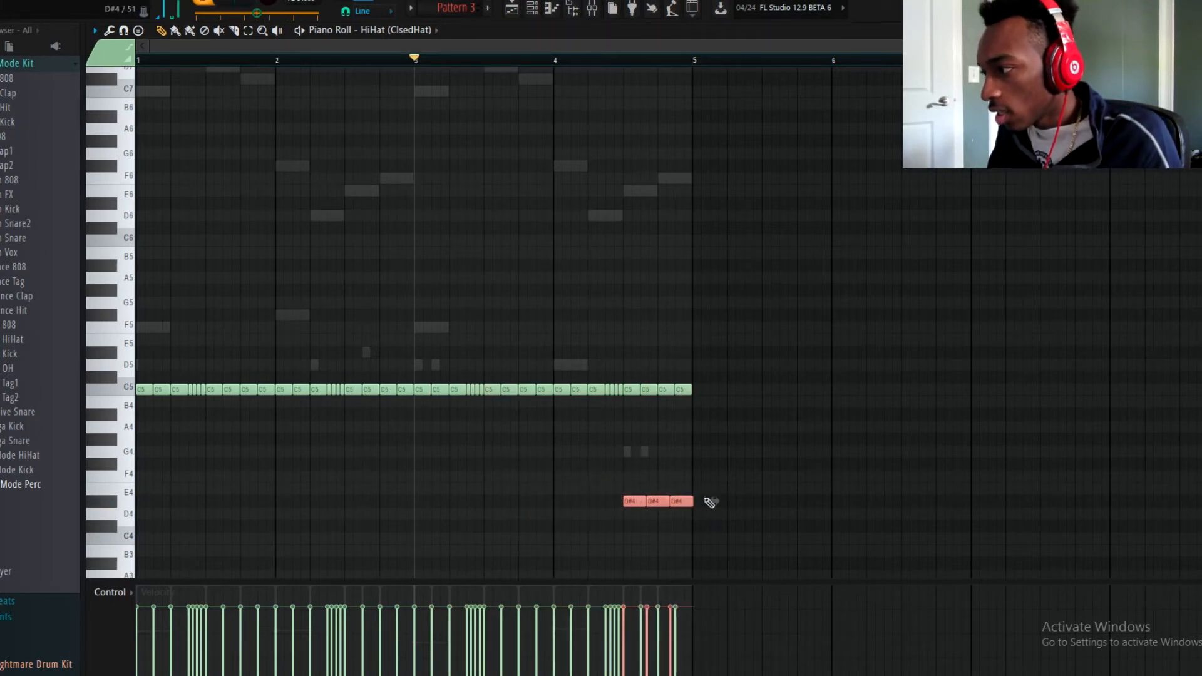
{"action": "scroll", "coordinate": [709, 499], "scroll_direction": "up", "scroll_amount": 5}
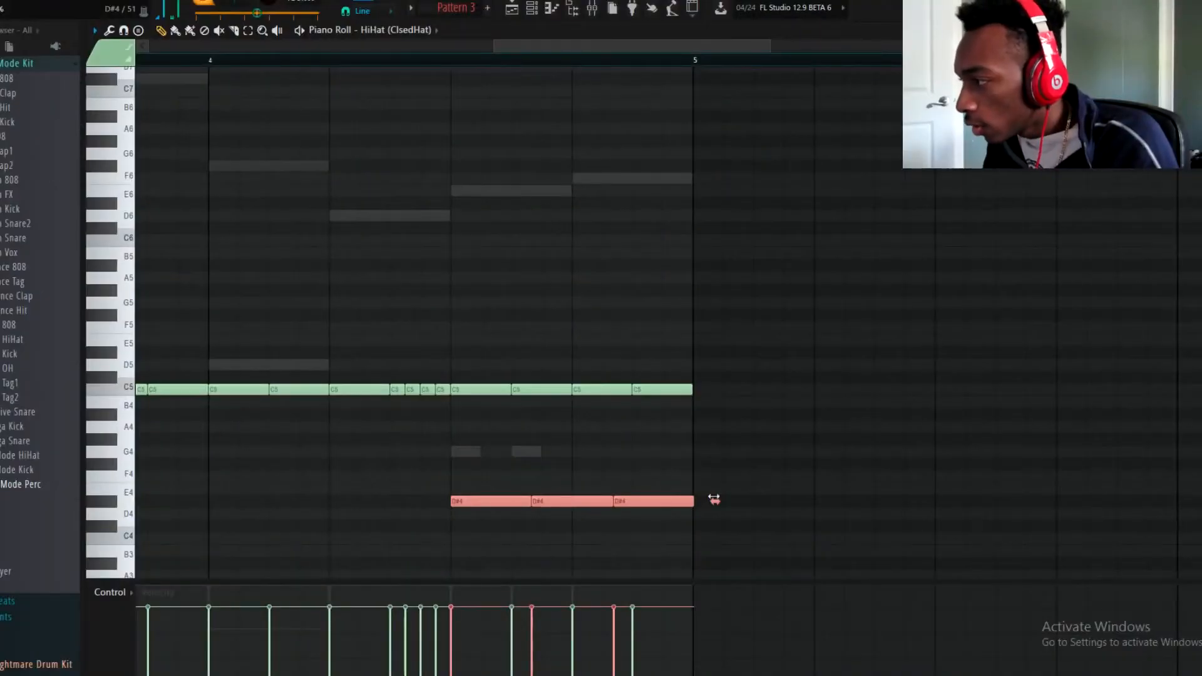
{"action": "scroll", "coordinate": [709, 506], "scroll_direction": "down", "scroll_amount": 5}
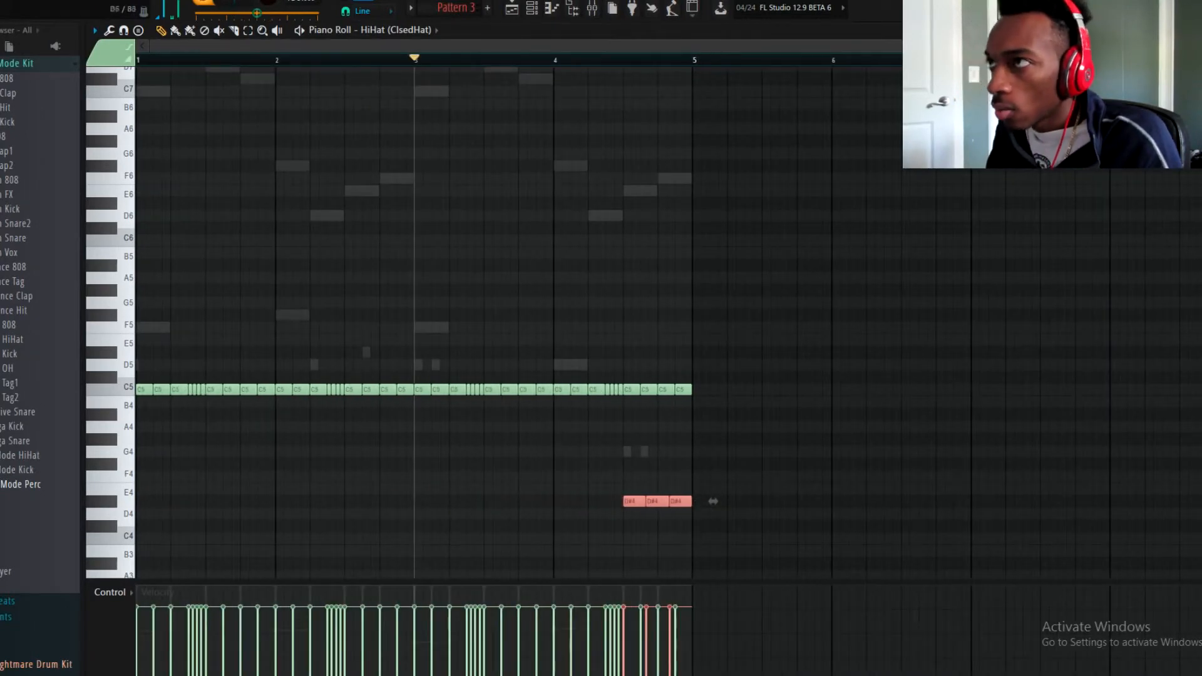
{"action": "key", "text": "space"}
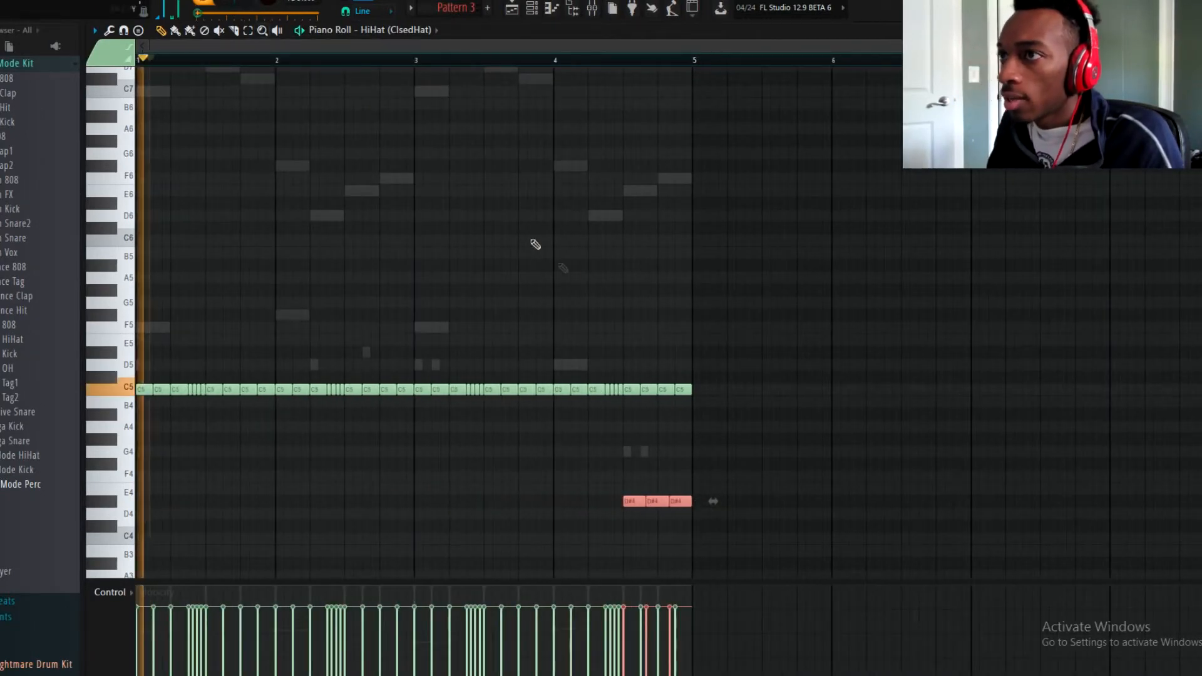
- Place clap and Mad High Snare hits together on beat 3 of each of the four bars in the channel rack
{"action": "left_click", "coordinate": [531, 8]}
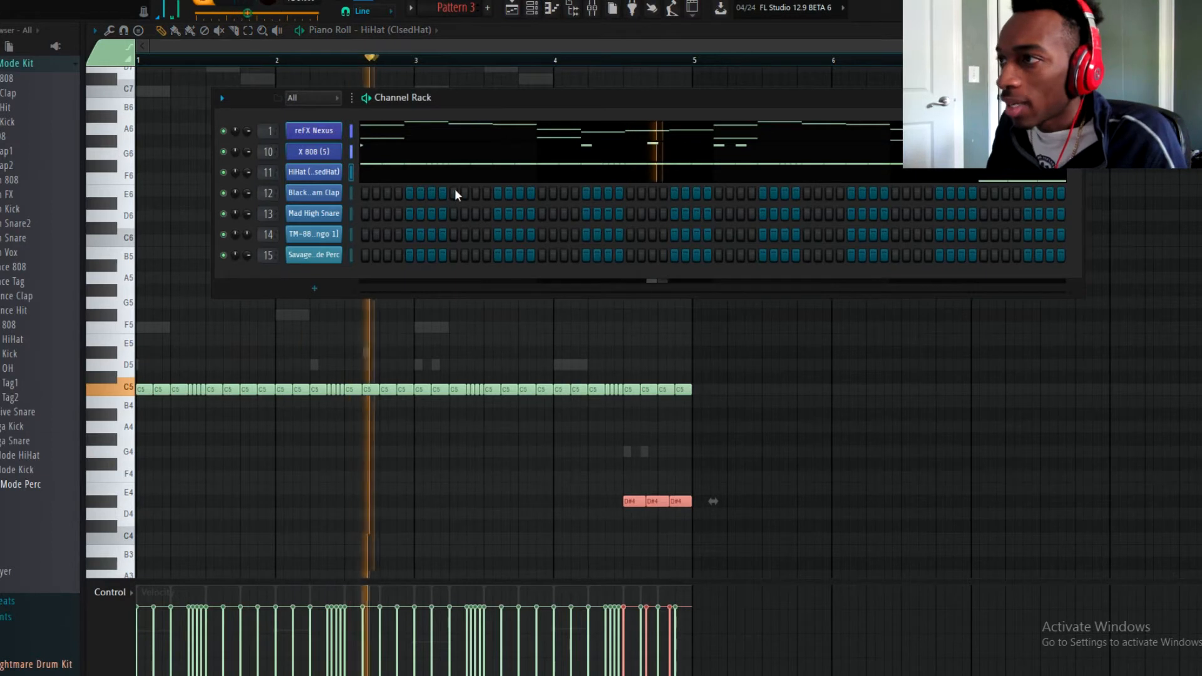
{"action": "left_click", "coordinate": [454, 213]}
{"action": "left_click", "coordinate": [629, 192]}
{"action": "left_click", "coordinate": [630, 214]}
{"action": "left_click", "coordinate": [807, 193]}
{"action": "left_click", "coordinate": [807, 214]}
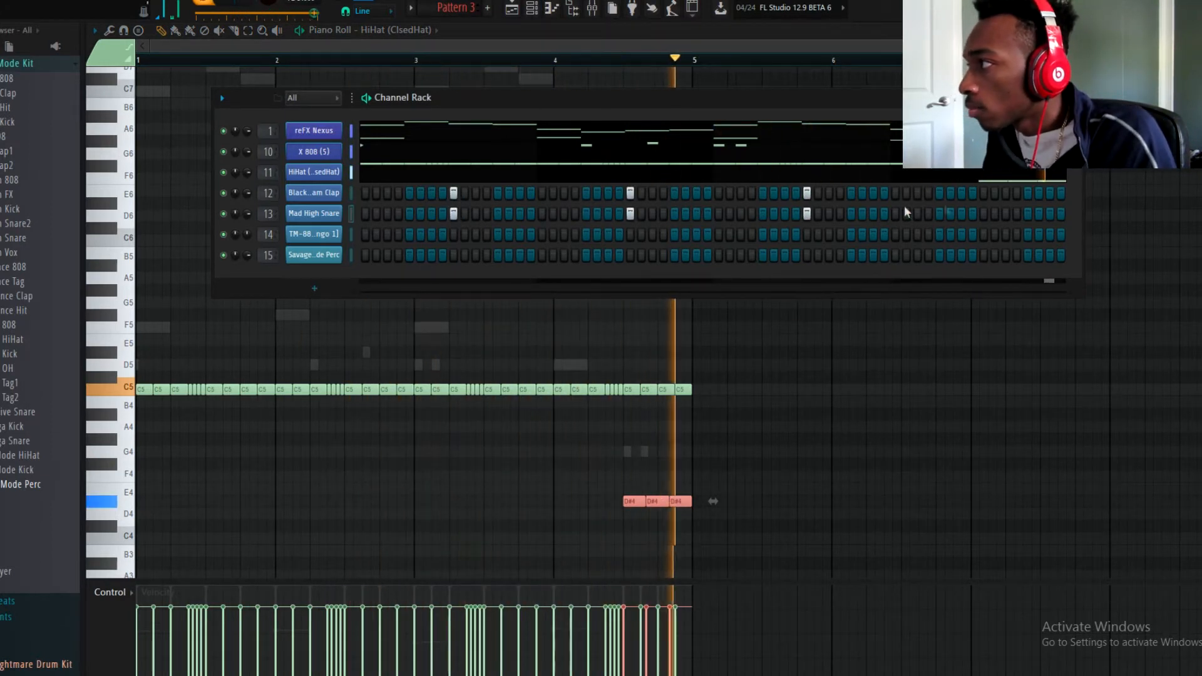
{"action": "left_click", "coordinate": [983, 193]}
{"action": "left_click", "coordinate": [984, 213]}
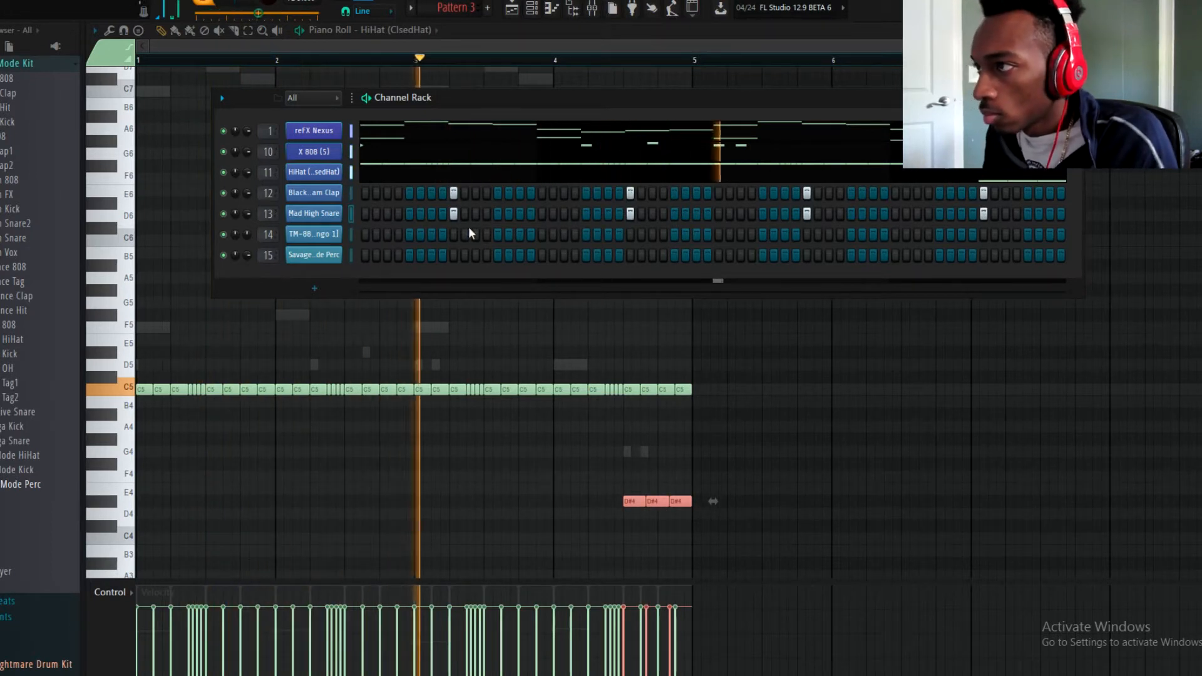
- Add hits for the TM-88 percussion channel on steps 15, 19, 47 and 51
{"action": "left_click", "coordinate": [519, 235]}
{"action": "left_click", "coordinate": [564, 234]}
{"action": "left_click", "coordinate": [873, 234]}
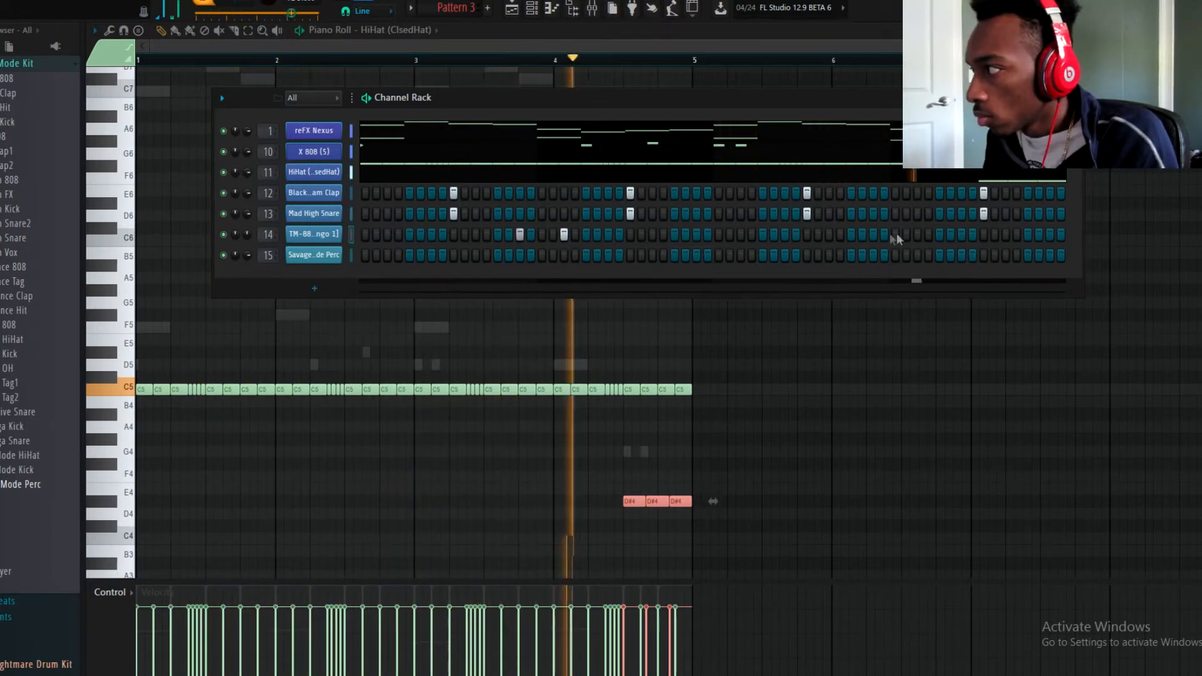
{"action": "left_click", "coordinate": [917, 235]}
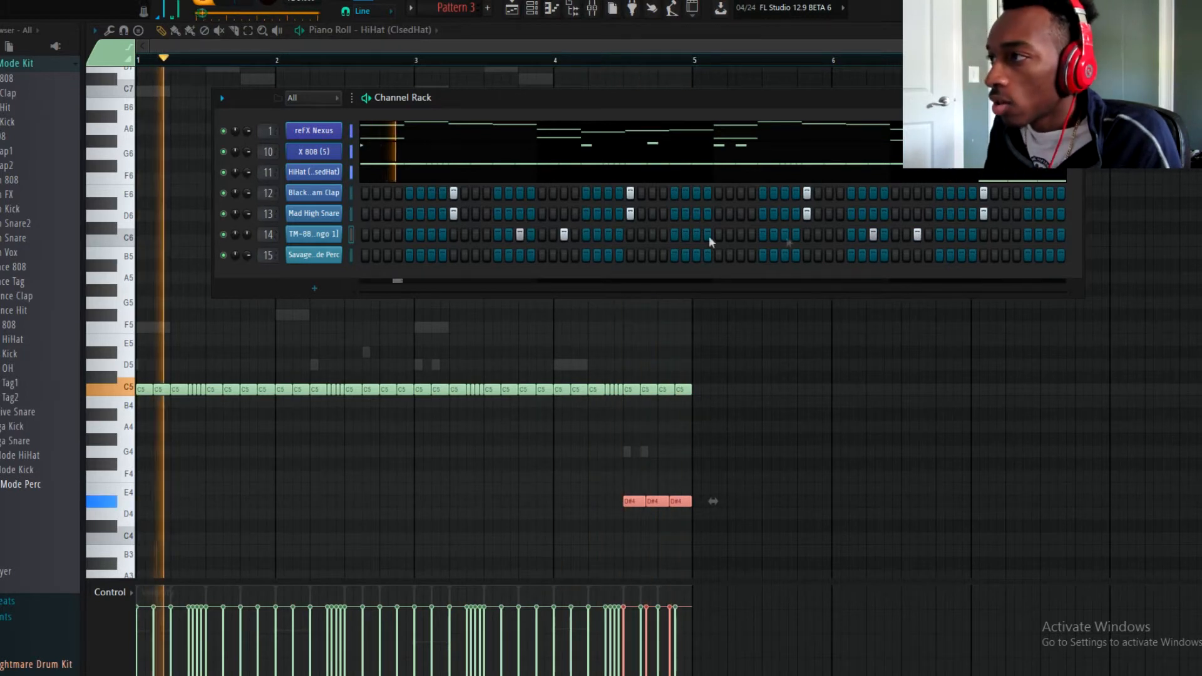
- Add hits for the Savage Perc channel on steps 5, 6, 7, 23 and 63, trying step 27 as well
{"action": "left_click", "coordinate": [431, 255]}
{"action": "left_click", "coordinate": [409, 255]}
{"action": "left_click", "coordinate": [420, 255]}
{"action": "left_click", "coordinate": [1049, 255]}
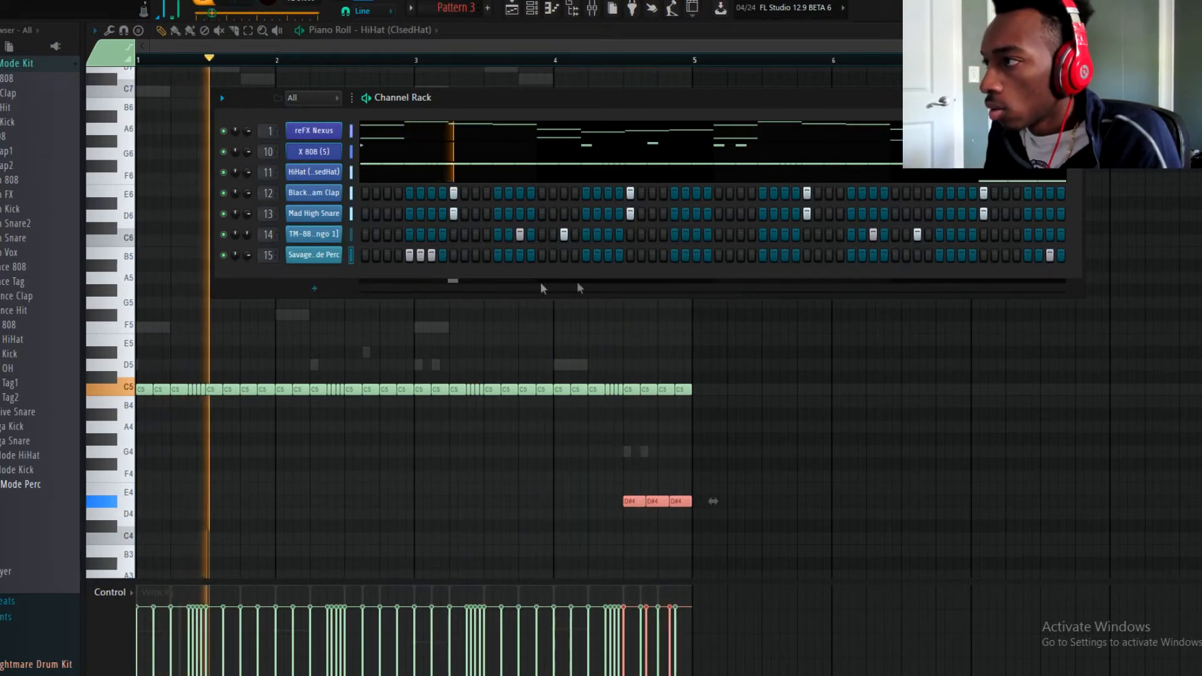
{"action": "left_click", "coordinate": [653, 255]}
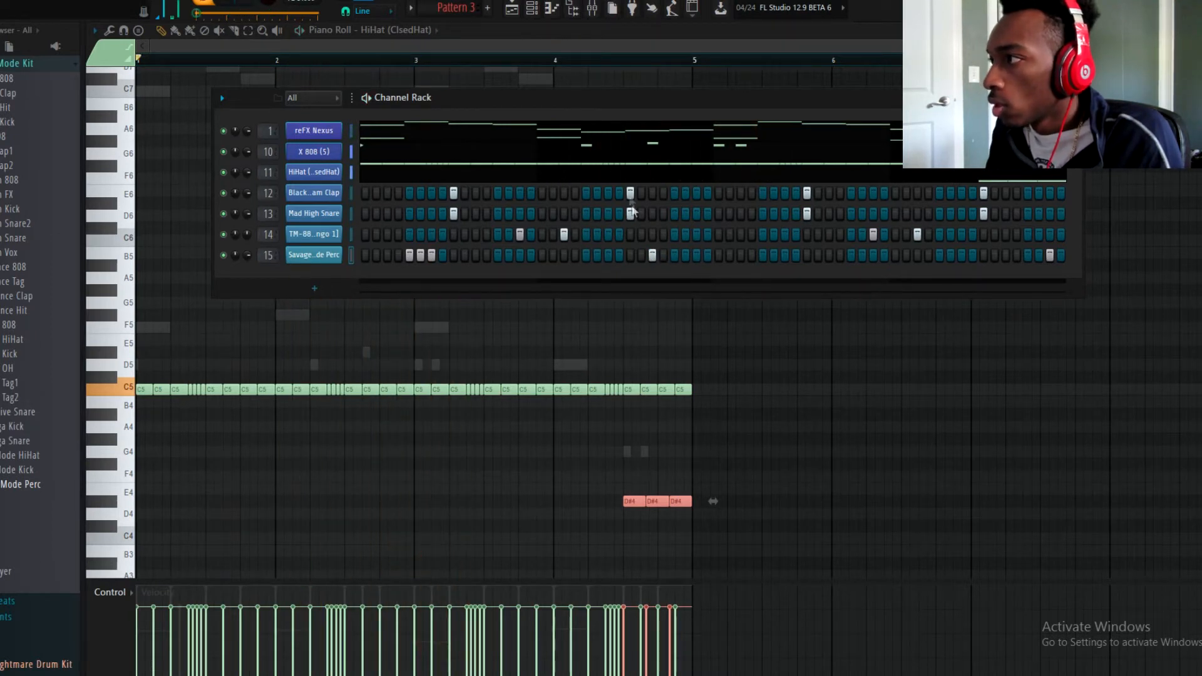
{"action": "left_click", "coordinate": [608, 255]}
{"action": "left_click", "coordinate": [651, 255]}
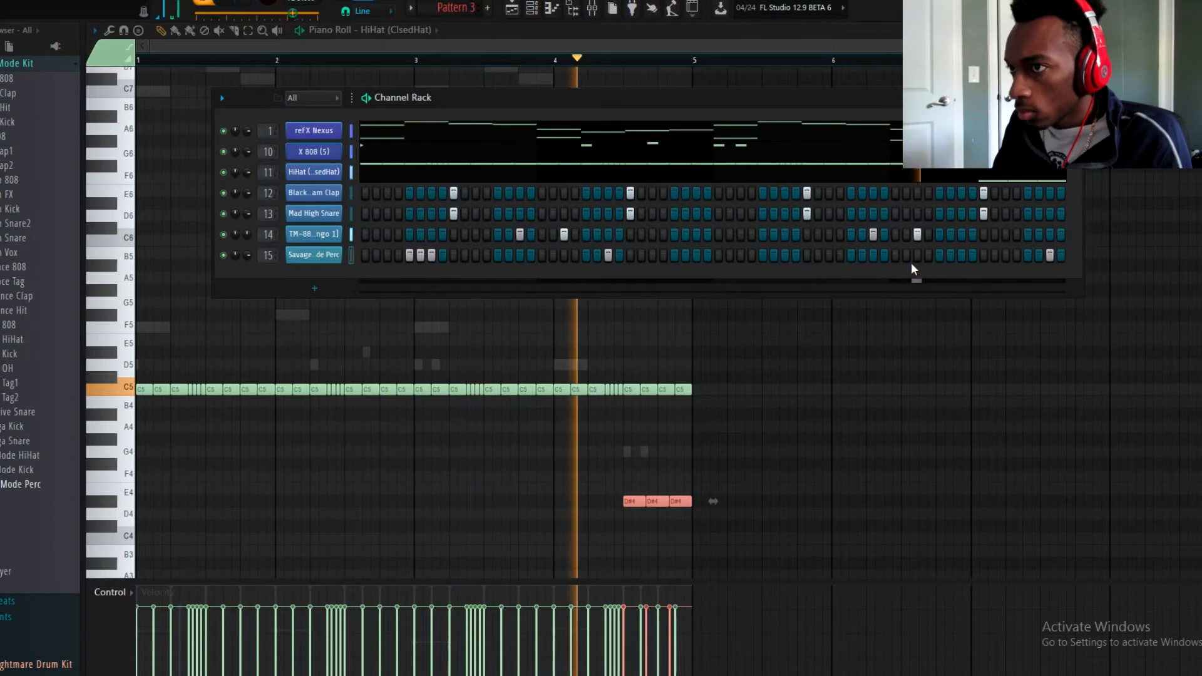
{"action": "key", "text": "ctrl+s"}
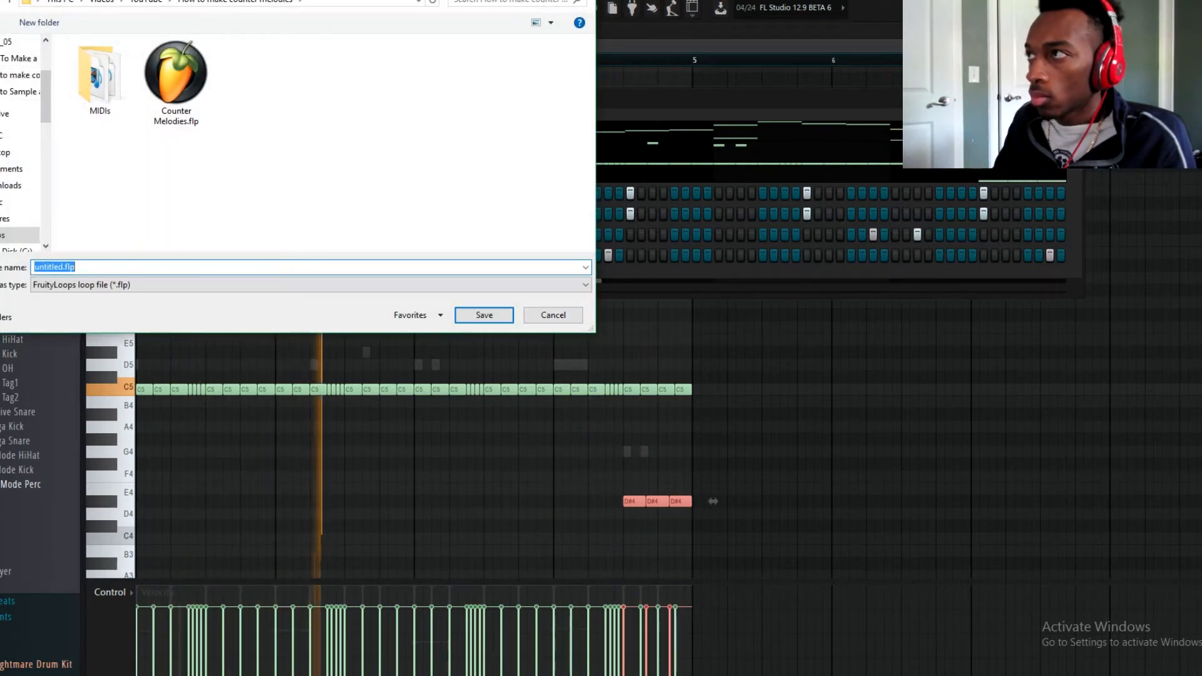
{"action": "scroll", "coordinate": [1, 149], "scroll_direction": "up", "scroll_amount": 2}
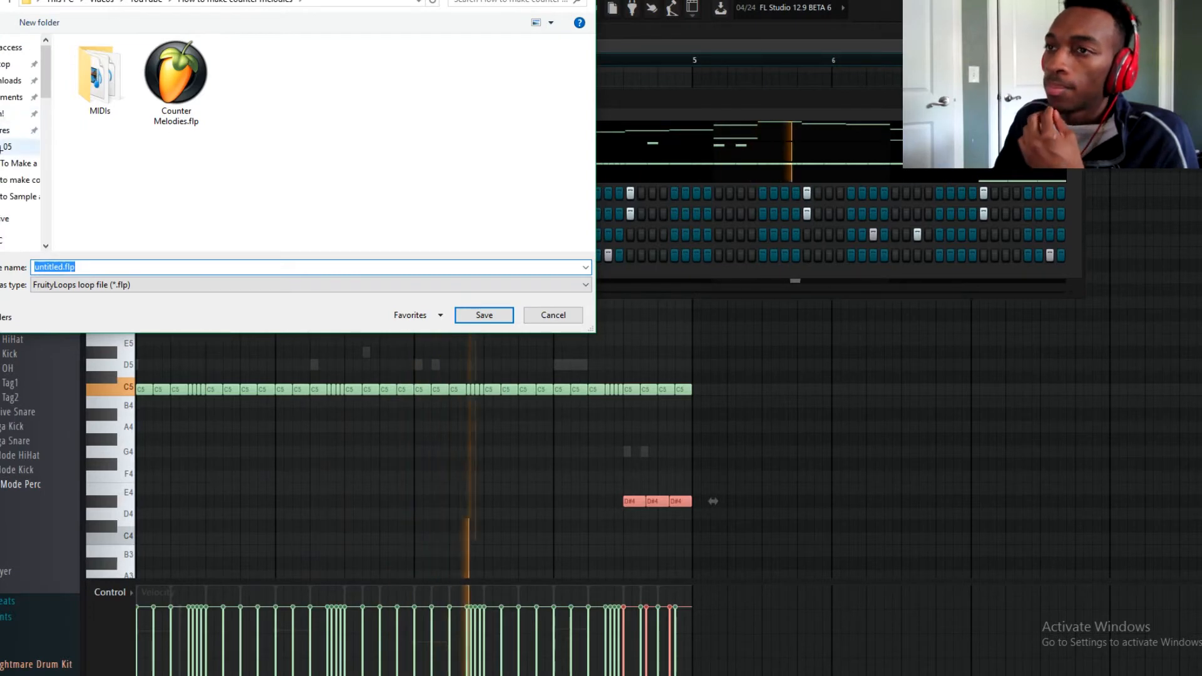
{"action": "scroll", "coordinate": [3, 150], "scroll_direction": "down", "scroll_amount": 3}
{"action": "left_click", "coordinate": [3, 218]}
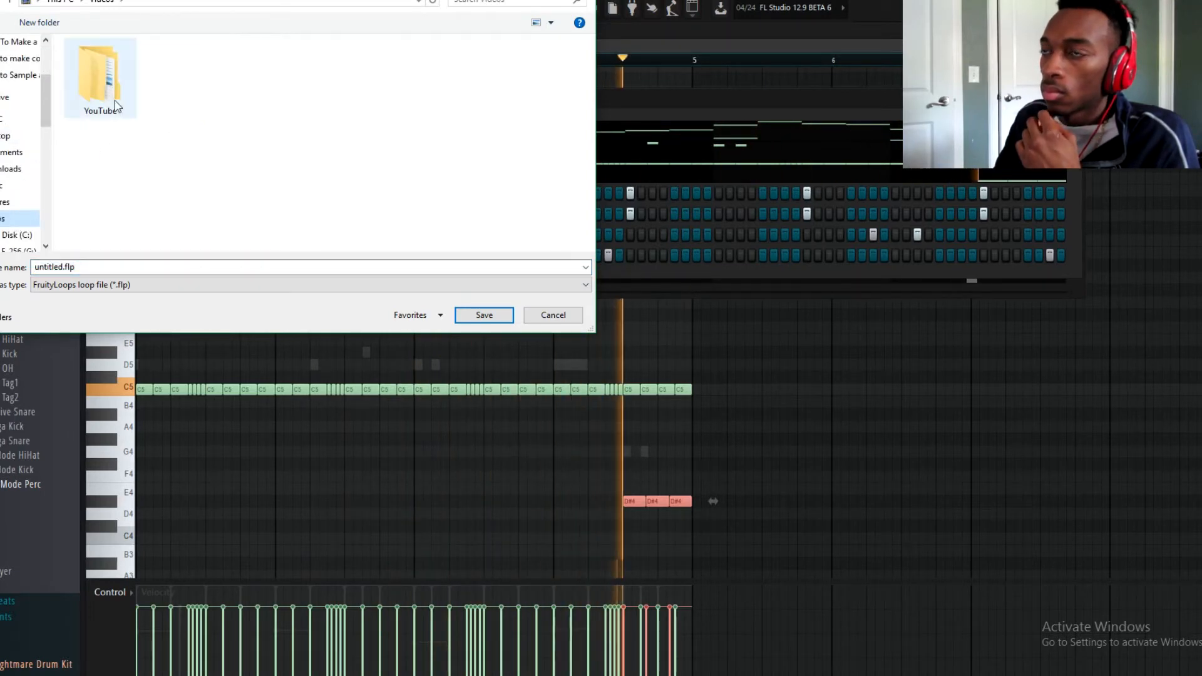
{"action": "left_click", "coordinate": [484, 314]}
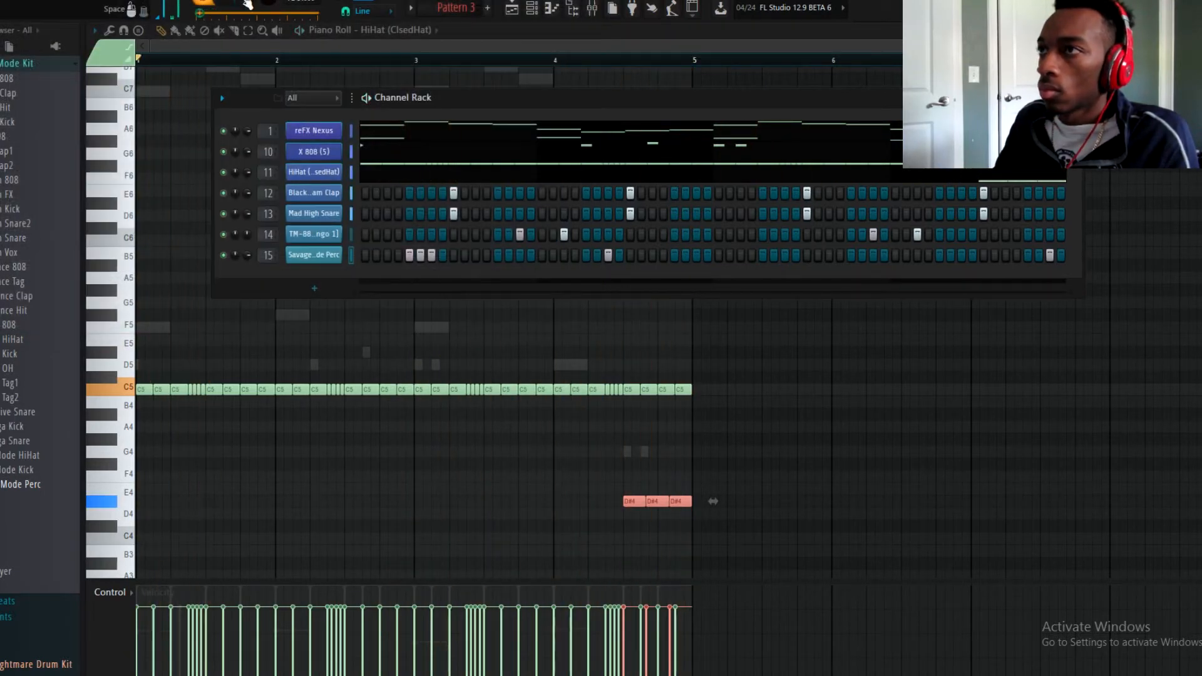
- Create a folder named "How to make a Ronnie J type beat" inside YouTube and save the project in it under a name starting with "ronnie"
{"action": "key", "text": "ctrl+s"}
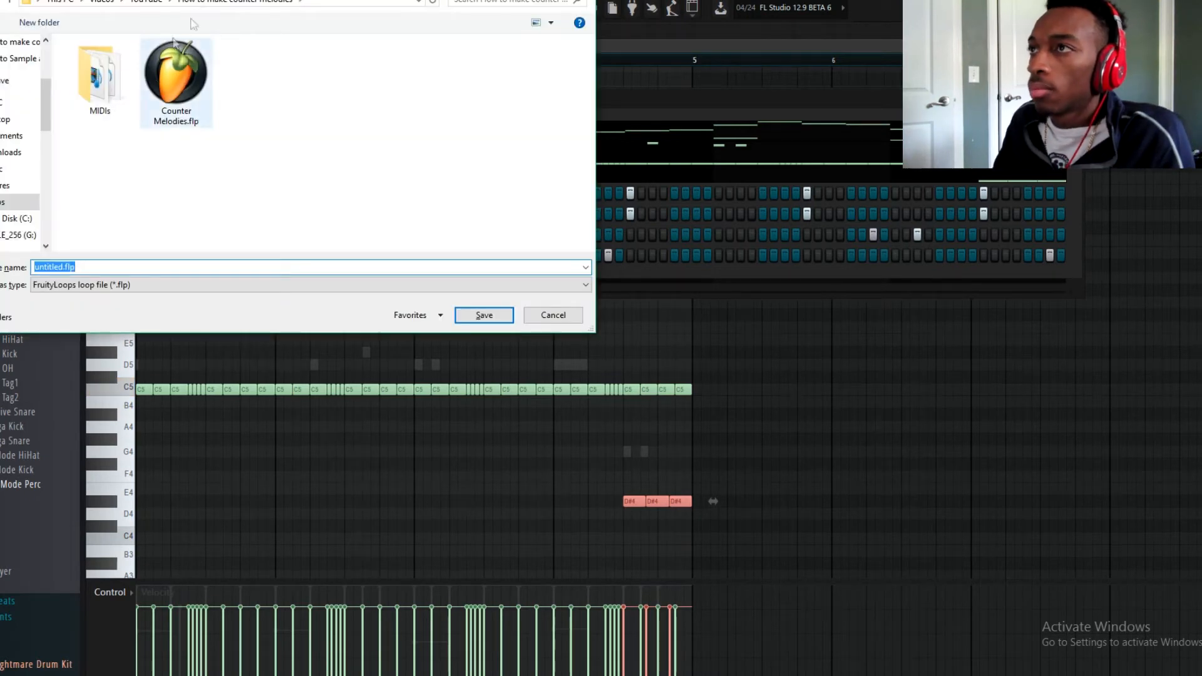
{"action": "left_click", "coordinate": [149, 2]}
{"action": "right_click", "coordinate": [223, 182]}
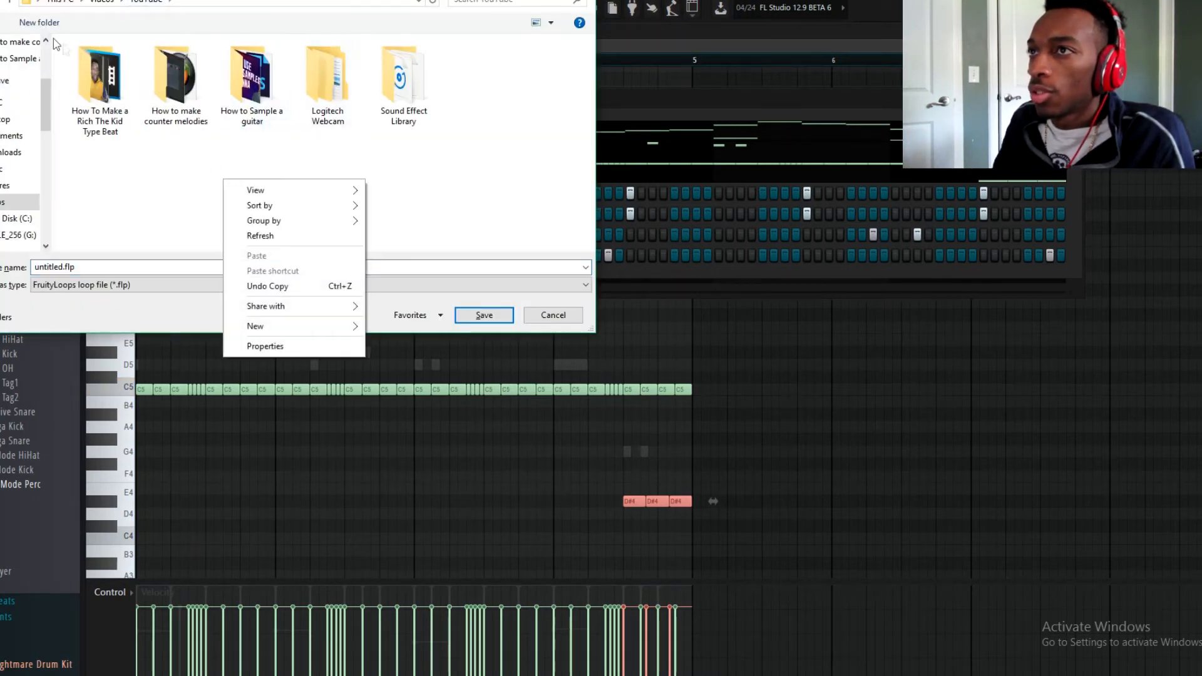
{"action": "left_click", "coordinate": [39, 25]}
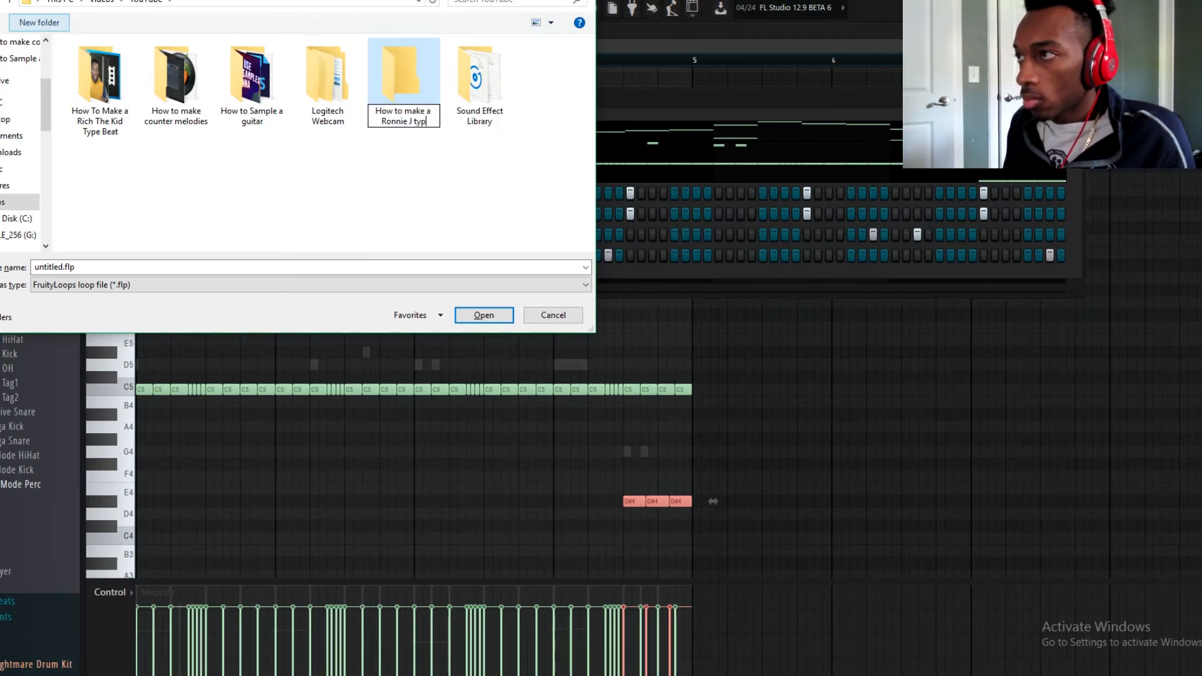
{"action": "key", "text": "Return"}
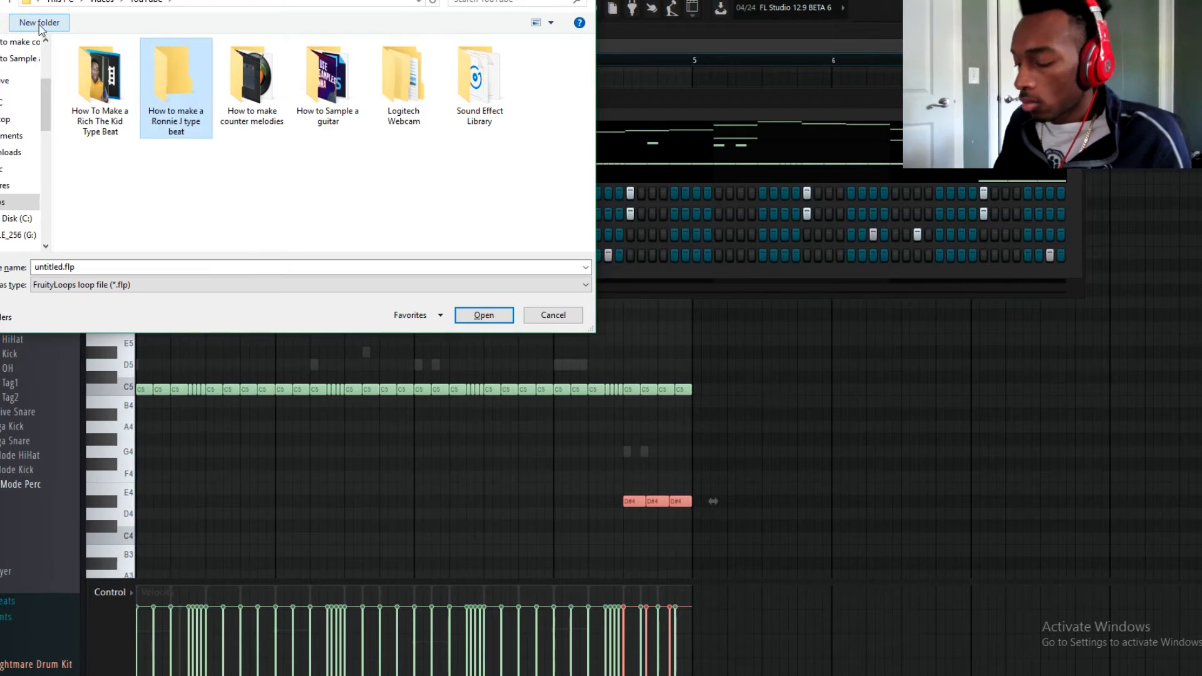
{"action": "key", "text": "Return"}
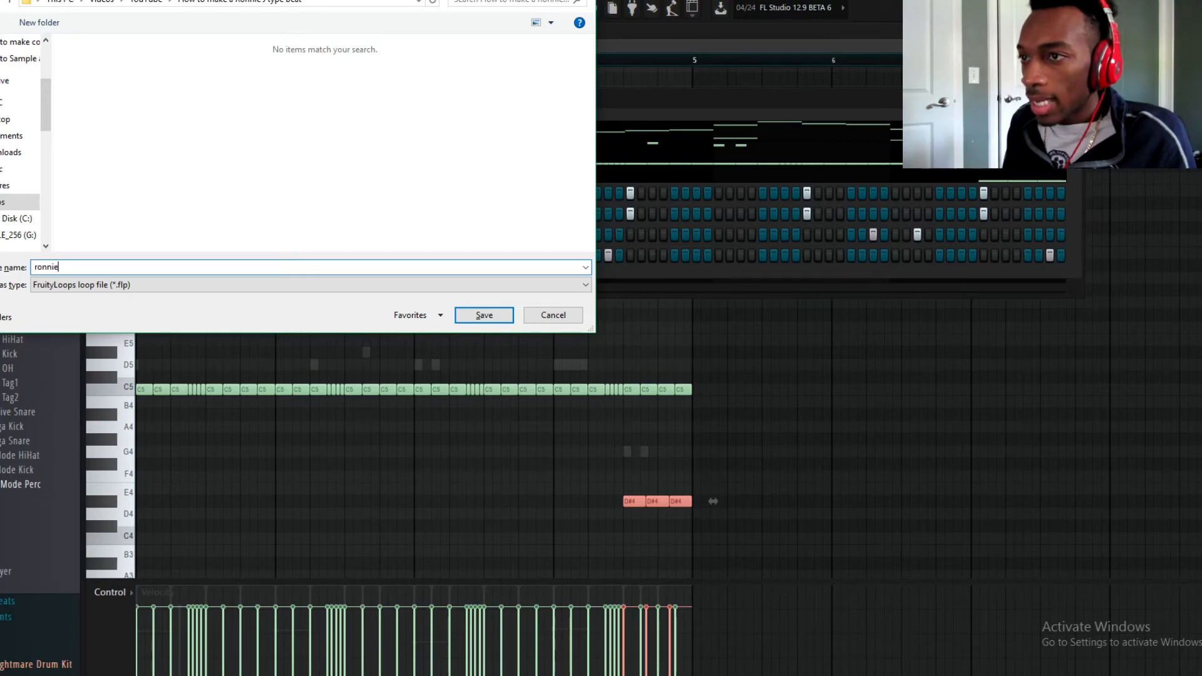
{"action": "key", "text": "Return"}
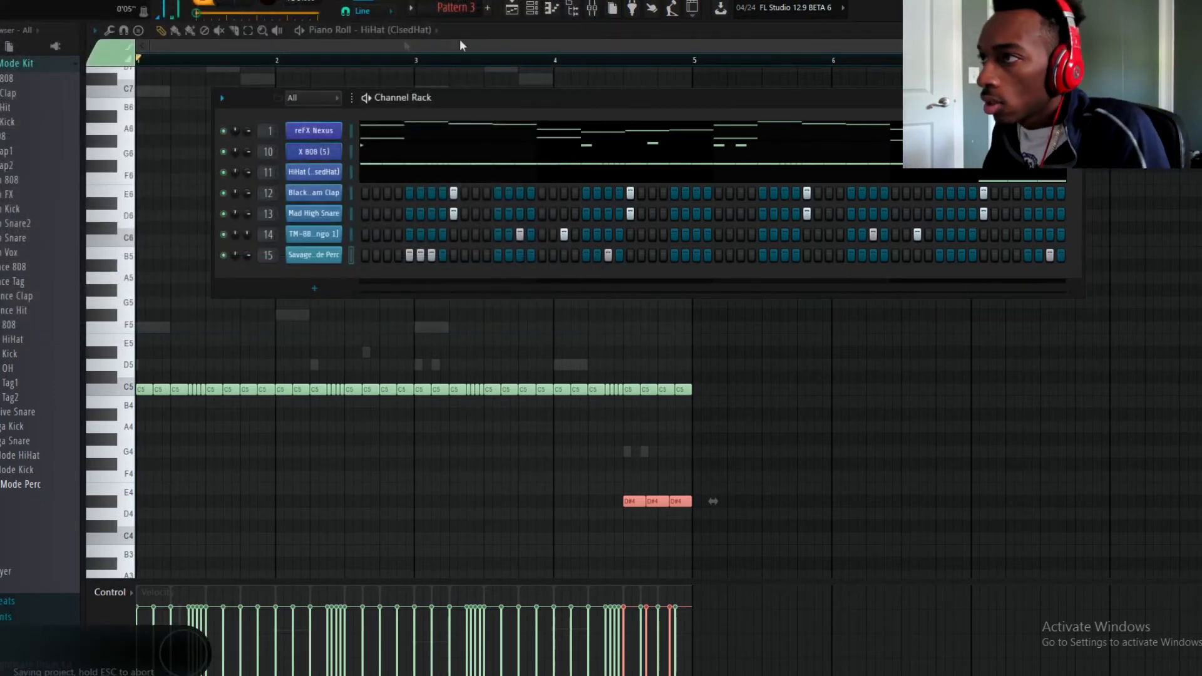
- Play the pattern and load Fruity Parametric EQ 2 into an effect slot of mixer Insert 1
{"action": "left_click", "coordinate": [230, 5]}
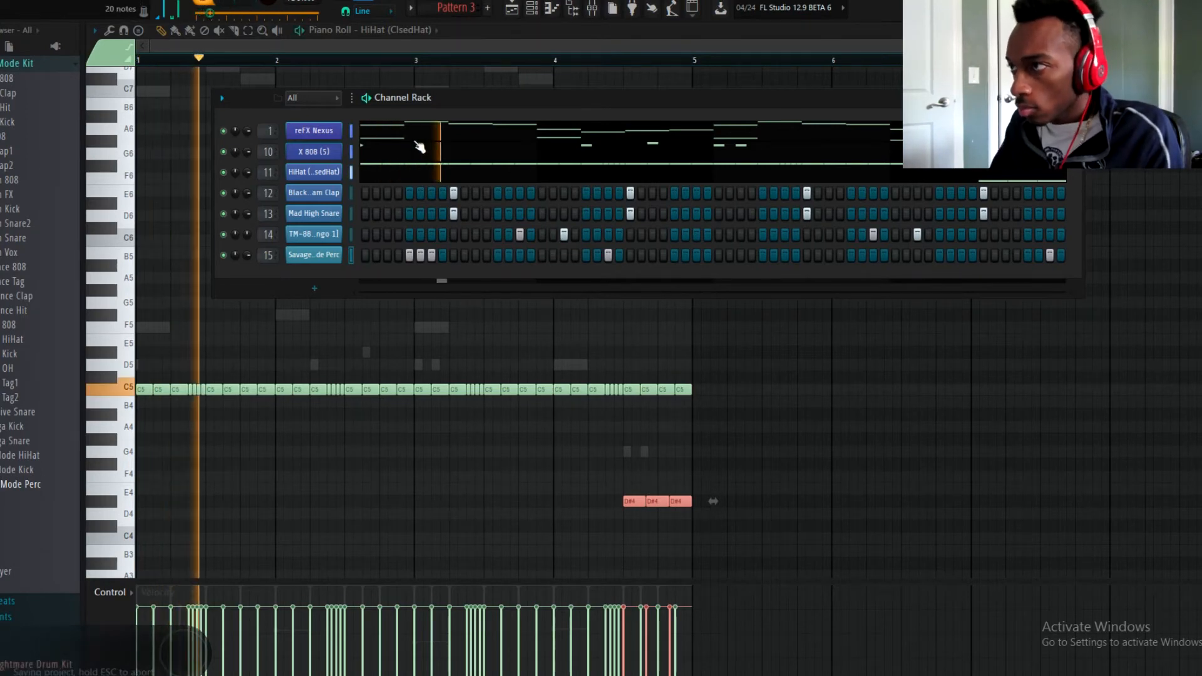
{"action": "left_click", "coordinate": [592, 8]}
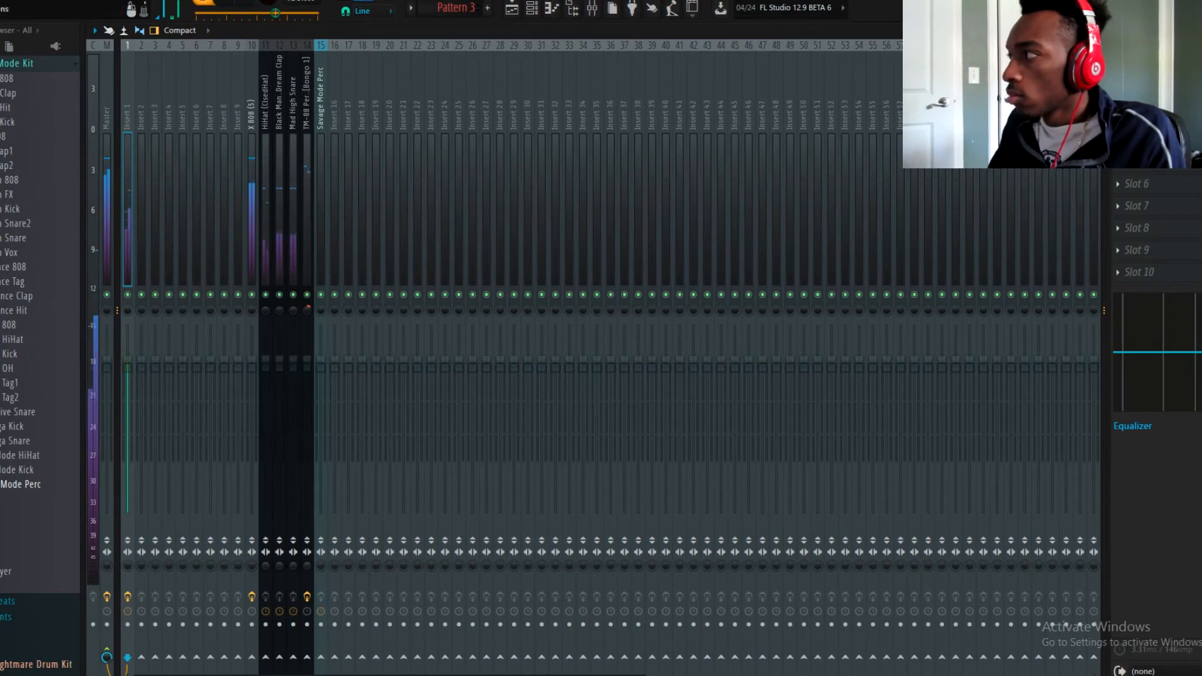
{"action": "left_click", "coordinate": [516, 12]}
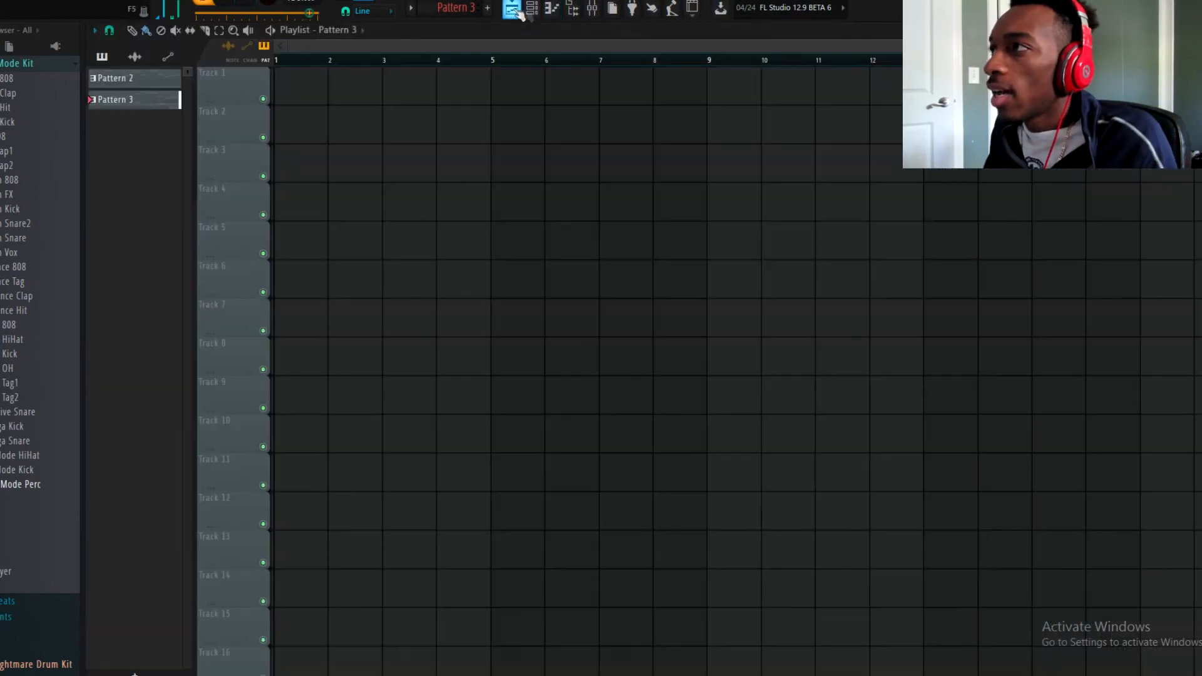
{"action": "left_click", "coordinate": [533, 11]}
{"action": "left_click", "coordinate": [593, 10]}
{"action": "left_click", "coordinate": [1118, 74]}
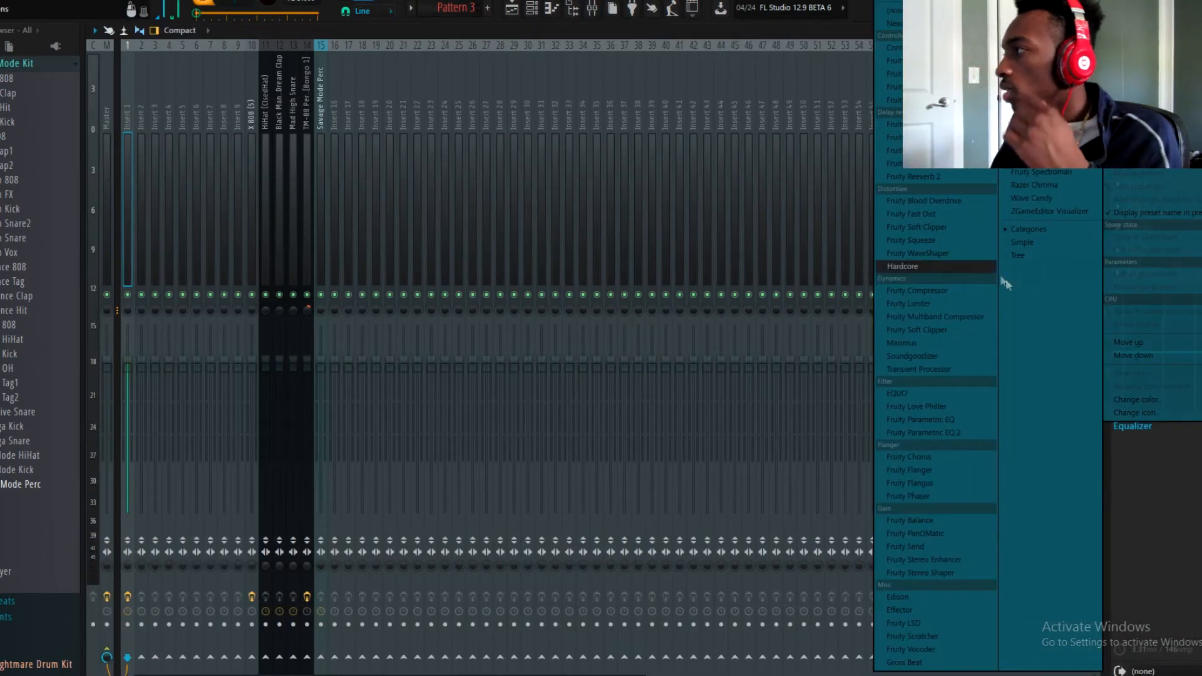
{"action": "left_click", "coordinate": [920, 433]}
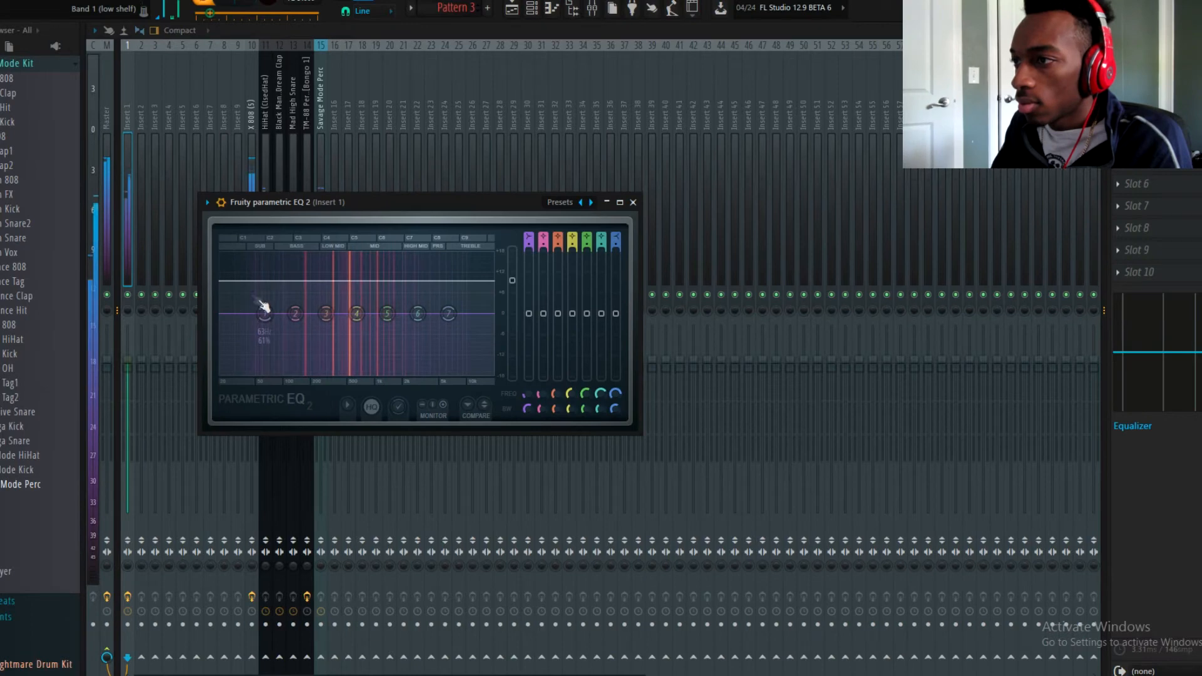
- Apply the "20Hz + 18kHz cut" EQ preset on Insert 1 and narrow the band by raising the high-pass and lowering the low-pass frequency
{"action": "left_click_drag", "start_coordinate": [512, 280], "coordinate": [512, 298]}
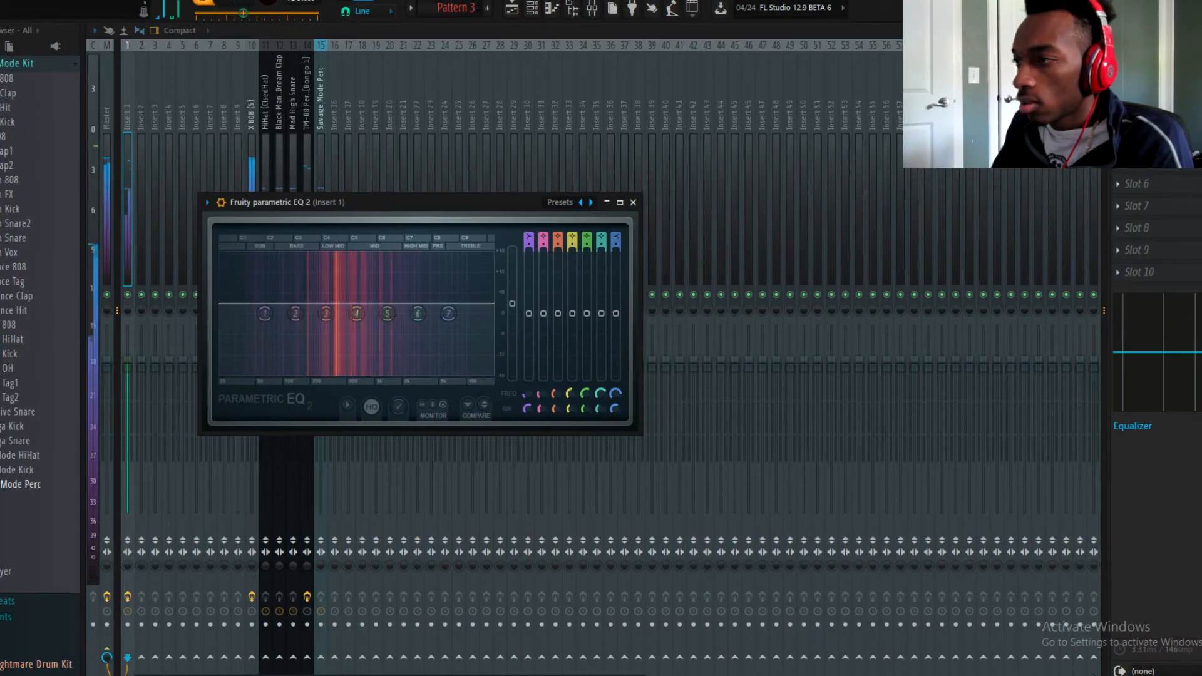
{"action": "left_click", "coordinate": [590, 202]}
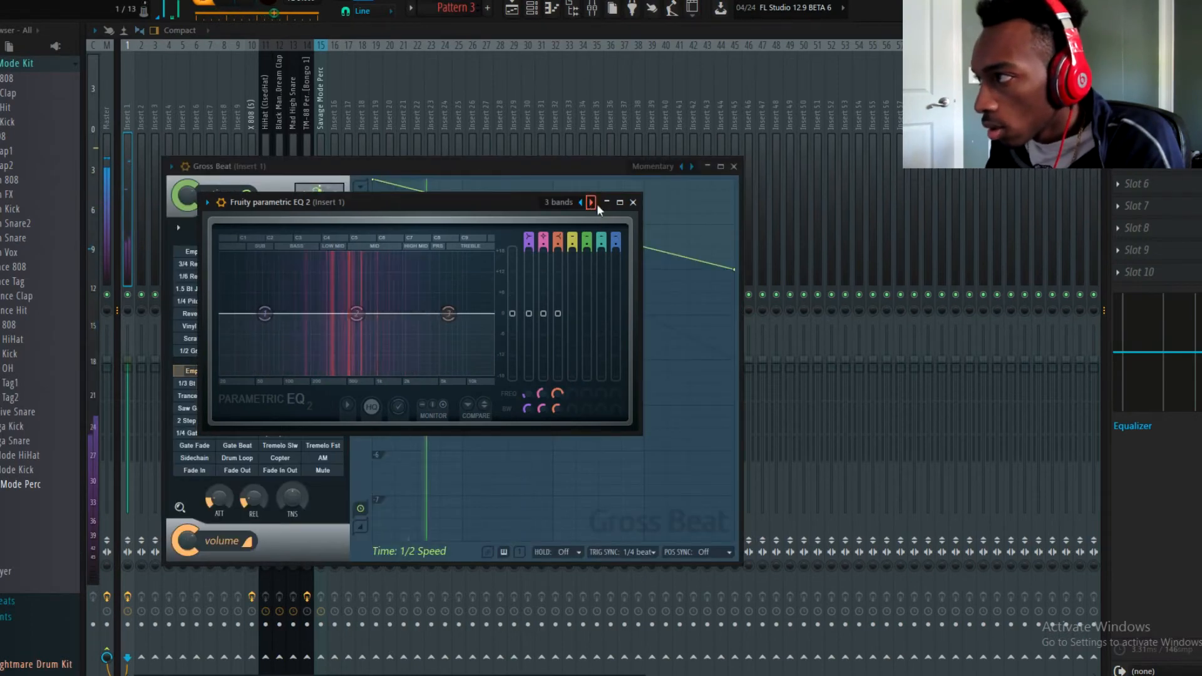
{"action": "left_click_drag", "start_coordinate": [488, 313], "coordinate": [465, 313]}
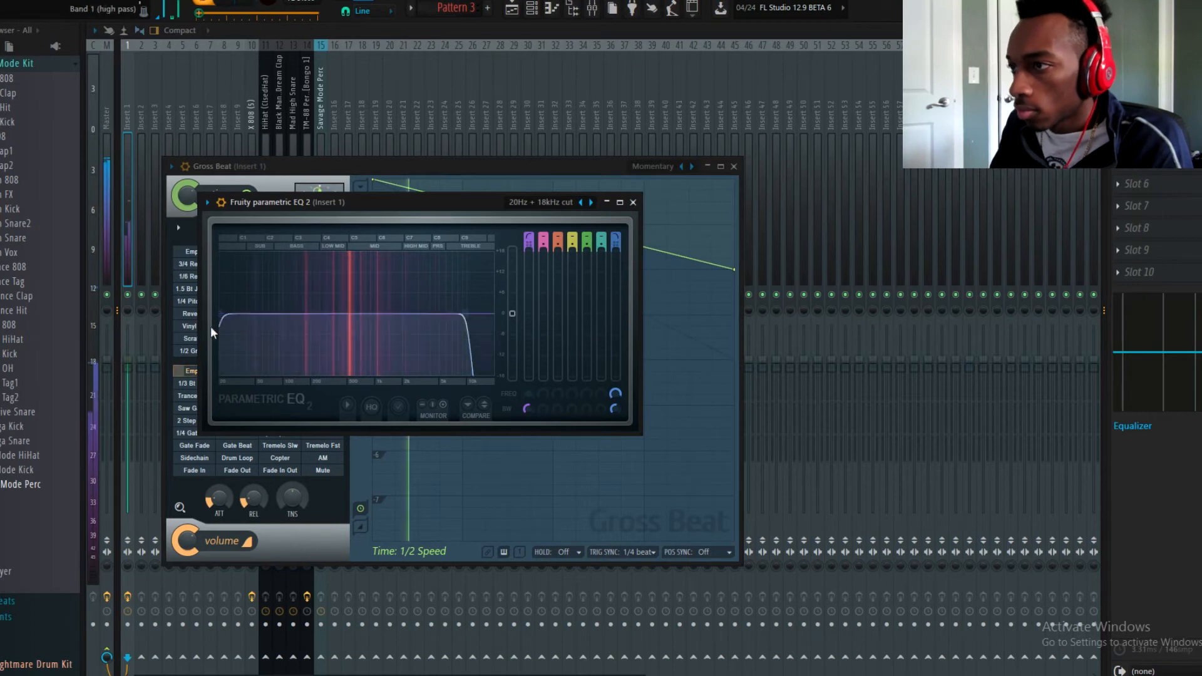
{"action": "left_click_drag", "start_coordinate": [240, 320], "coordinate": [303, 314]}
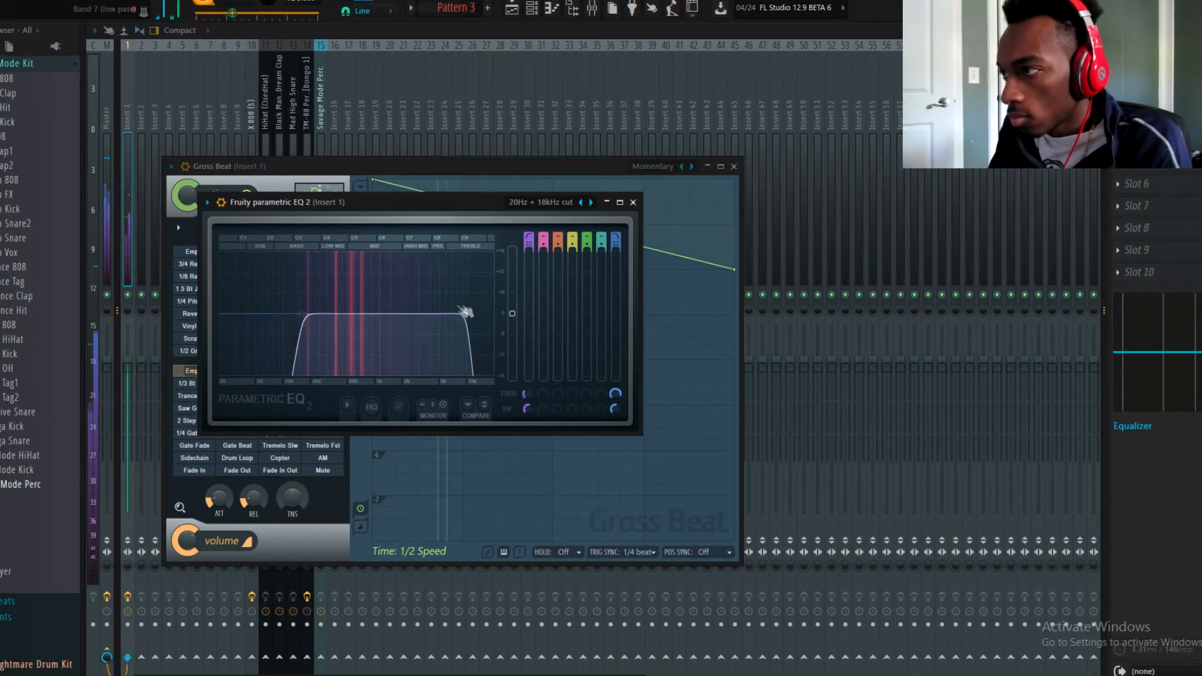
{"action": "left_click_drag", "start_coordinate": [465, 313], "coordinate": [403, 313]}
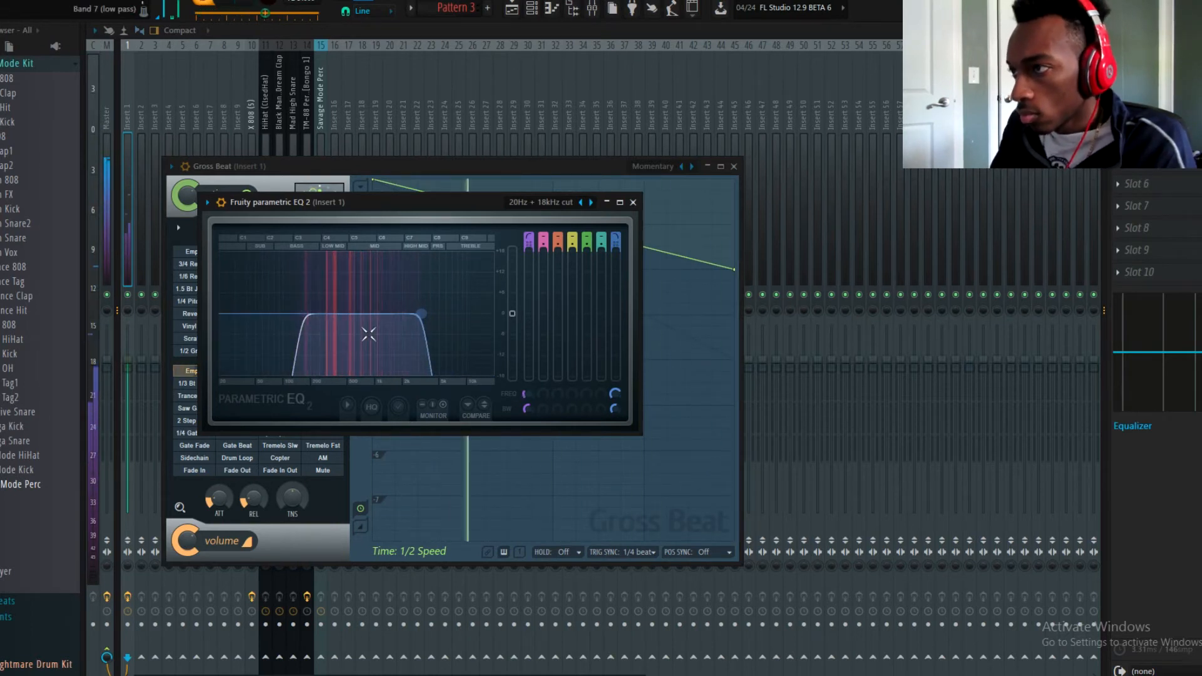
{"action": "left_click", "coordinate": [249, 131]}
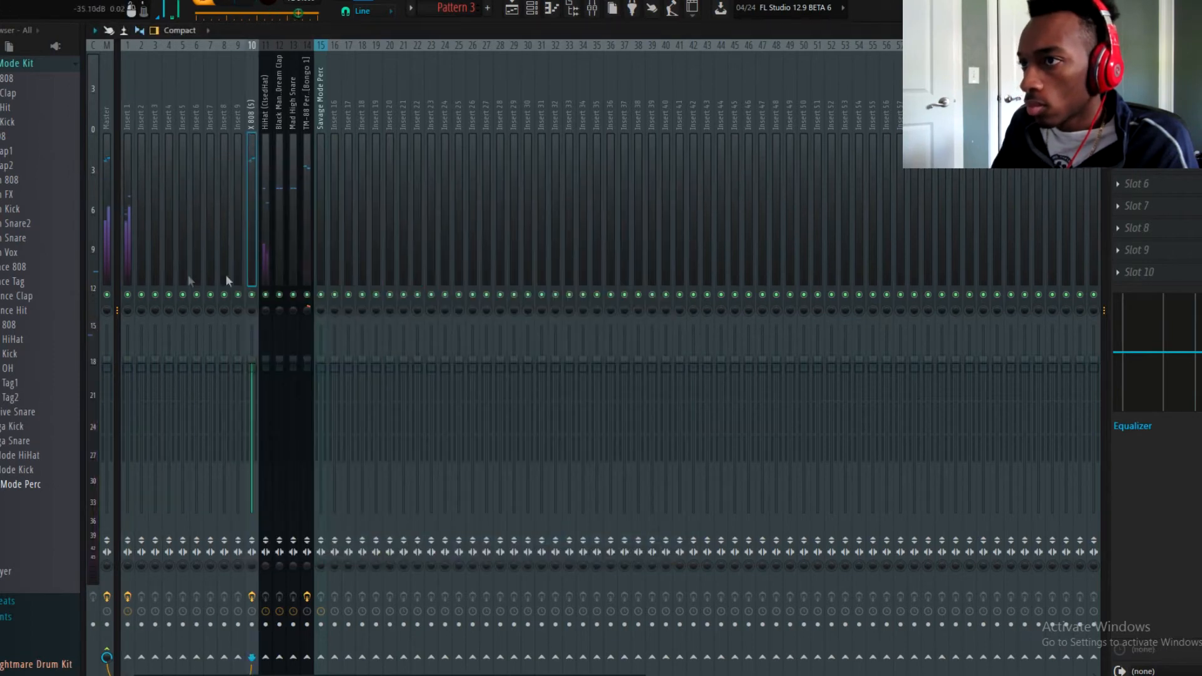
- Add the TM-88 Kicks [Metro X TM-88] sample from the Nightmare Drum Kit as a channel below X 808, with hits on steps 1, 21, 27, 33 and 35
{"action": "left_click", "coordinate": [530, 12]}
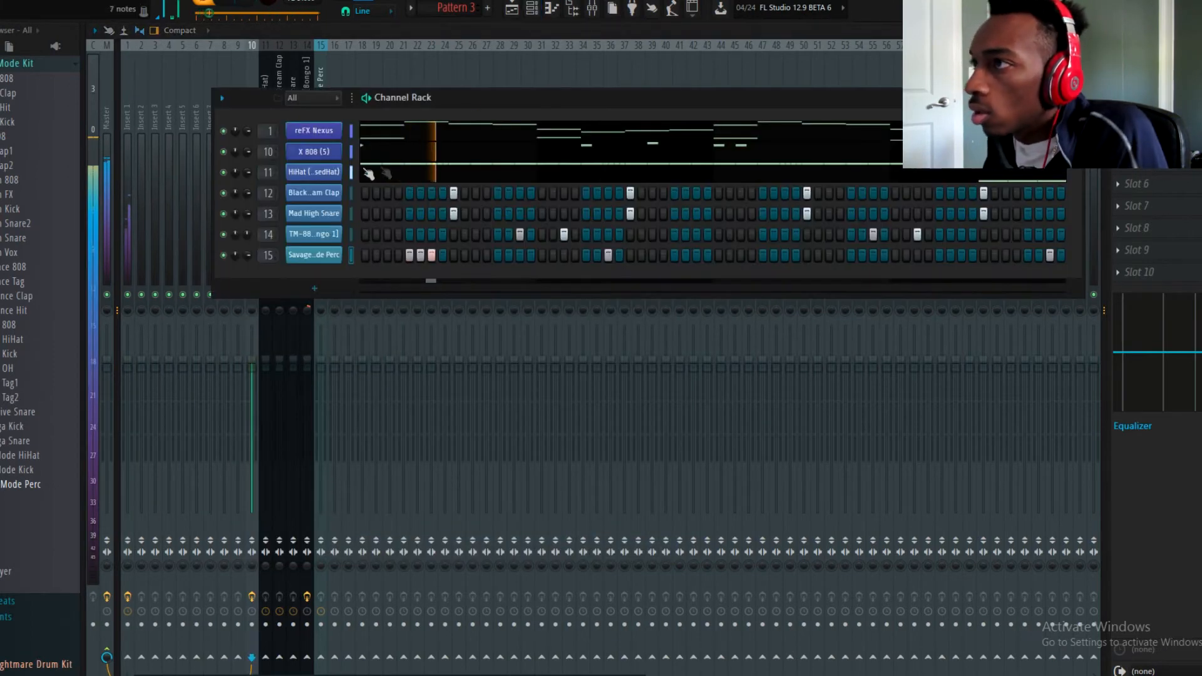
{"action": "left_click", "coordinate": [368, 134]}
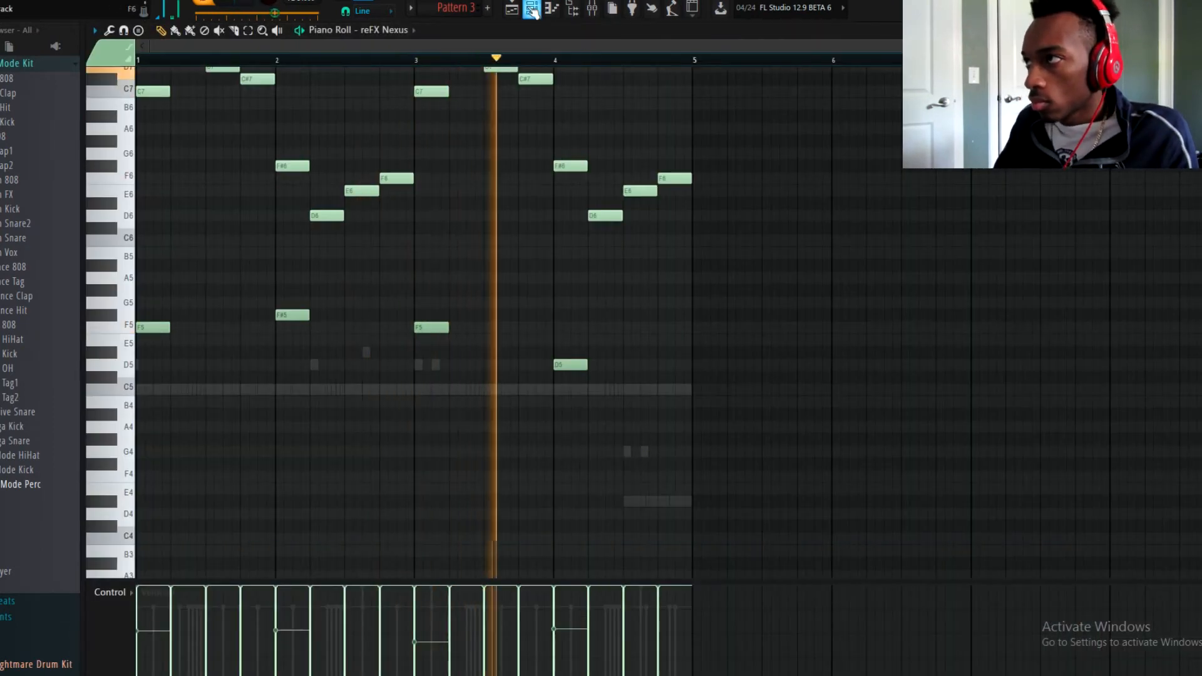
{"action": "key", "text": "F6"}
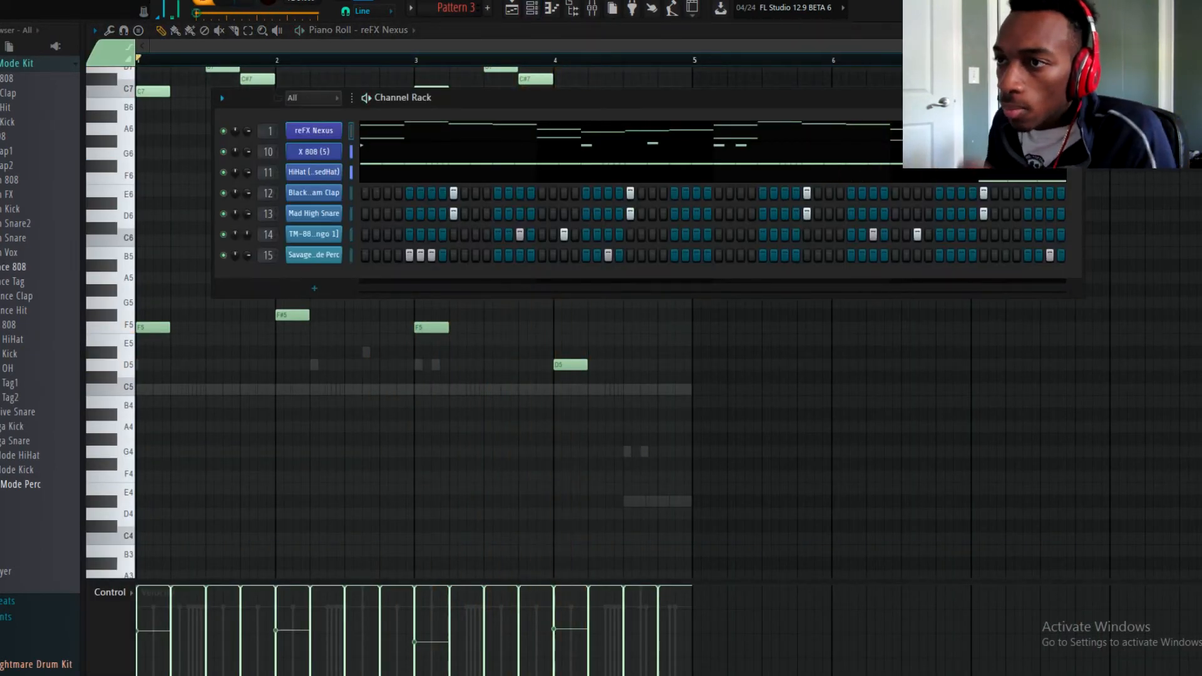
{"action": "scroll", "coordinate": [36, 343], "scroll_direction": "up", "scroll_amount": 8}
{"action": "left_click", "coordinate": [8, 401]}
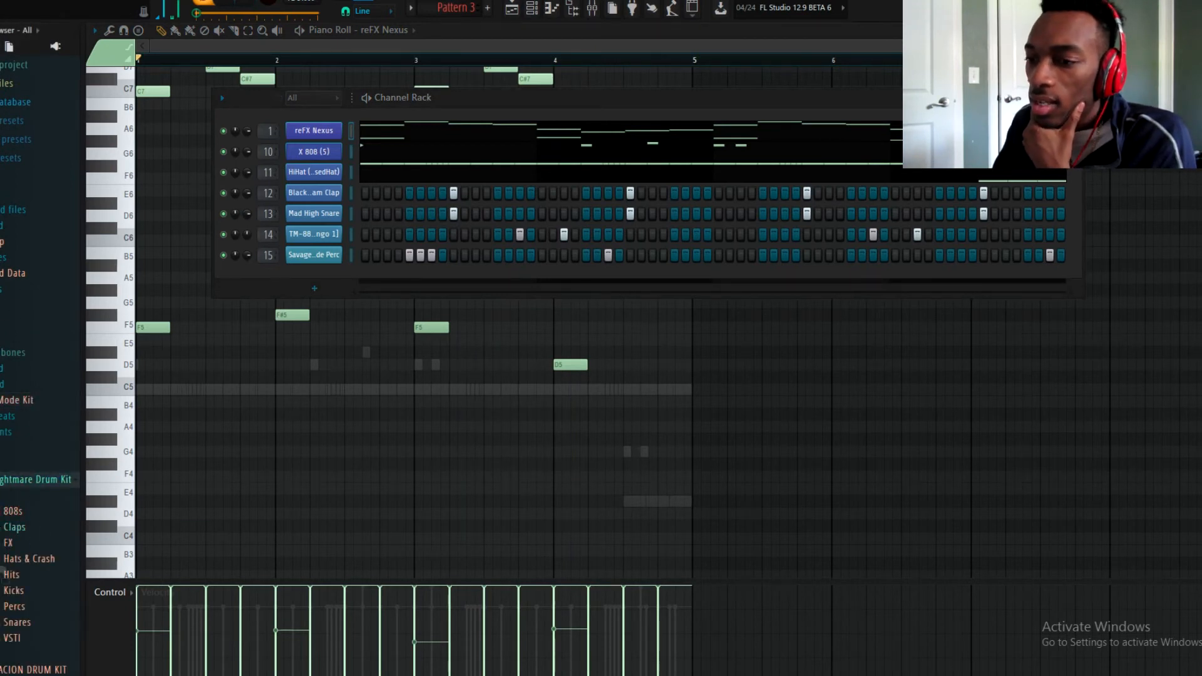
{"action": "left_click", "coordinate": [28, 594]}
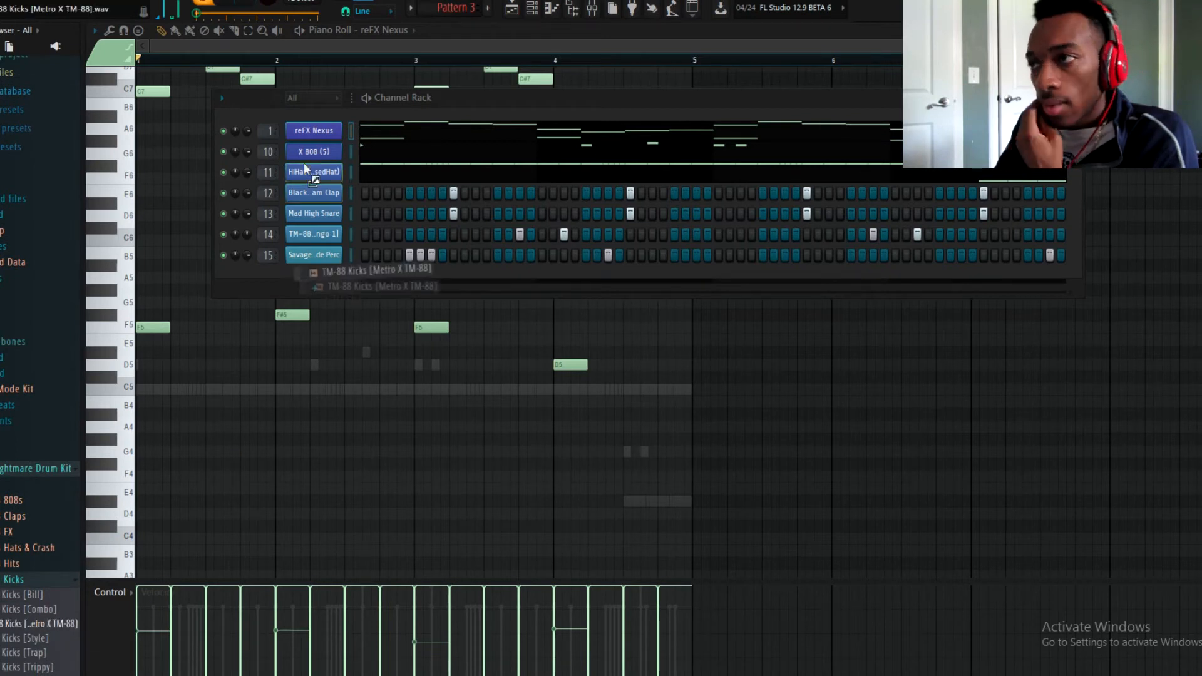
{"action": "left_click_drag", "start_coordinate": [324, 169], "coordinate": [330, 175]}
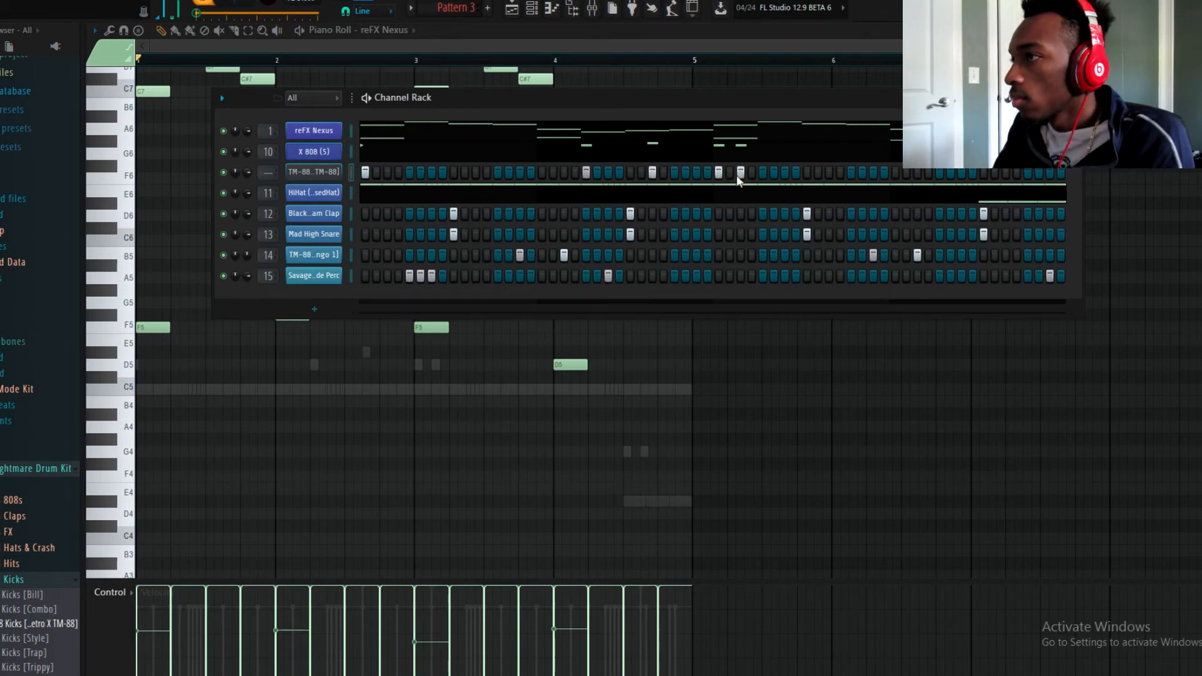
- Play the pattern and move the TM-88 Kicks channel to the end of the channel rack, below Savage Mode Perc
{"action": "key", "text": "space"}
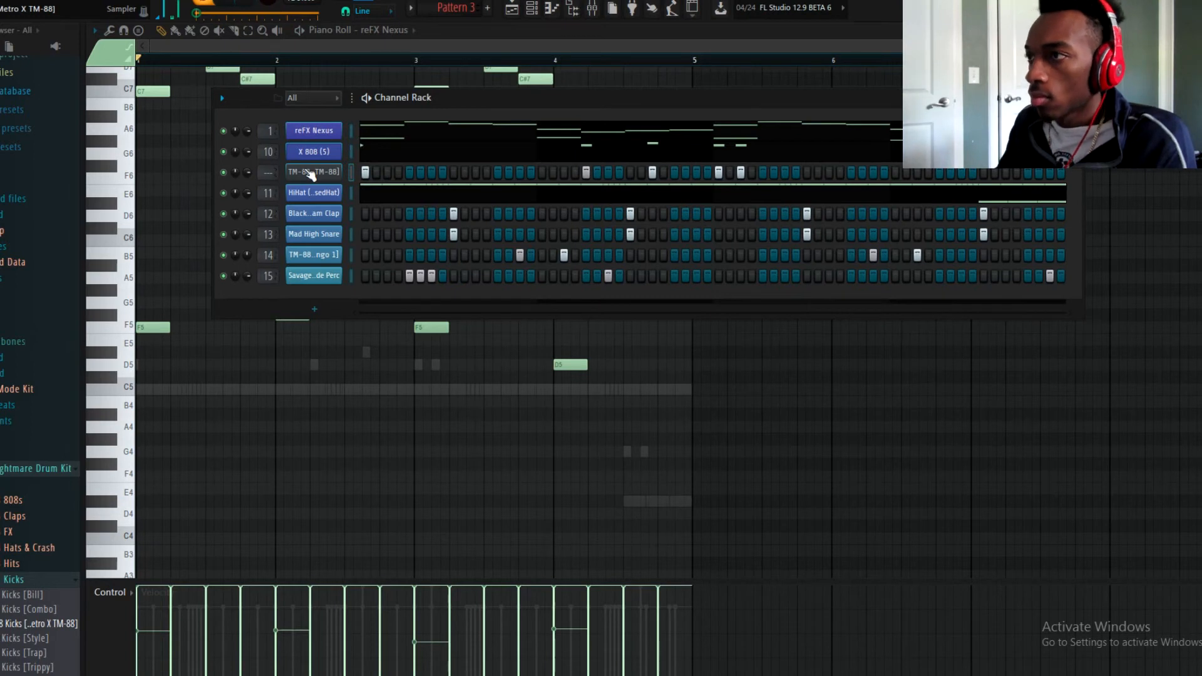
{"action": "key", "text": "alt+Down"}
{"action": "key", "text": "alt+Down"}
{"action": "key", "text": "alt+Down"}
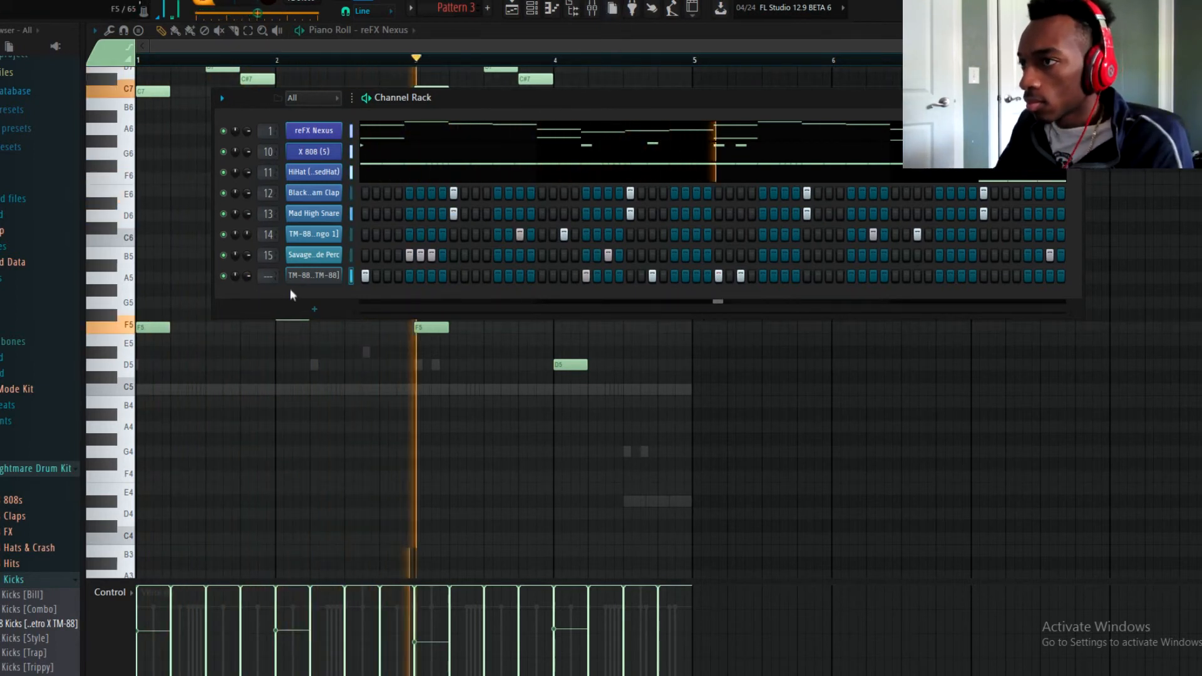
{"action": "right_click", "coordinate": [335, 277]}
{"action": "left_click", "coordinate": [801, 300]}
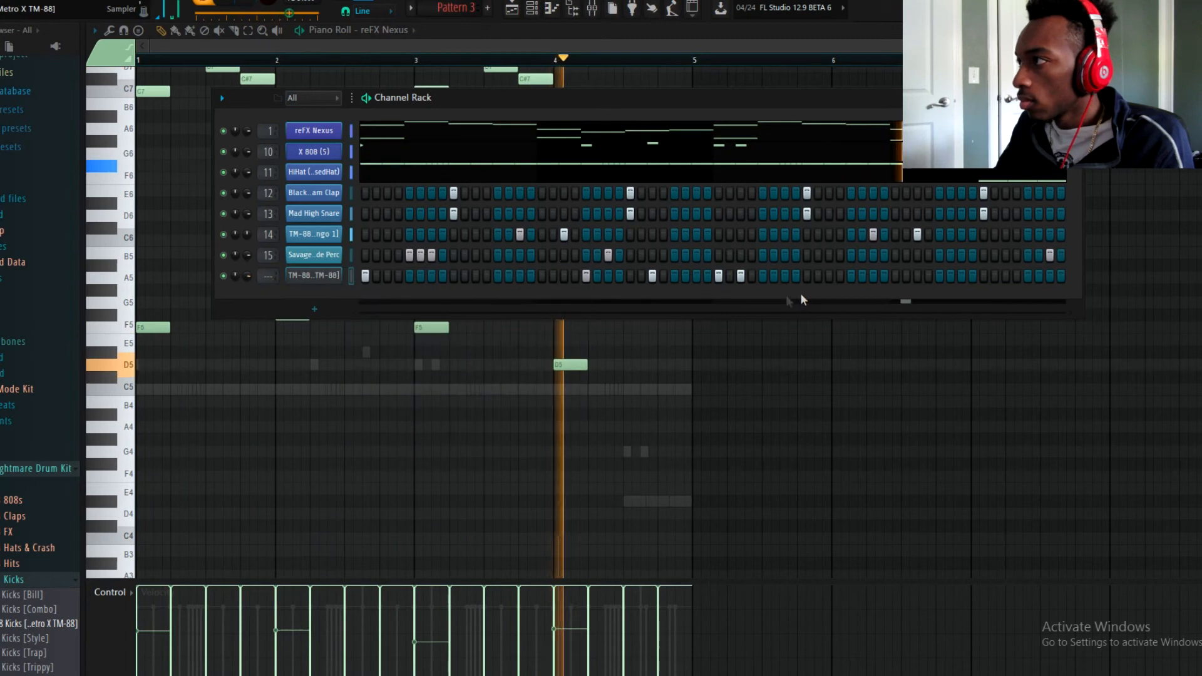
- Add TM-88 kick hits on steps 57 and 59 in bar 4
{"action": "left_click", "coordinate": [984, 276]}
{"action": "left_click", "coordinate": [1004, 276]}
{"action": "key", "text": "space"}
- Raise the velocity of all TM-88 kick notes to 100% in the piano roll and play the pattern back
{"action": "left_click", "coordinate": [301, 277]}
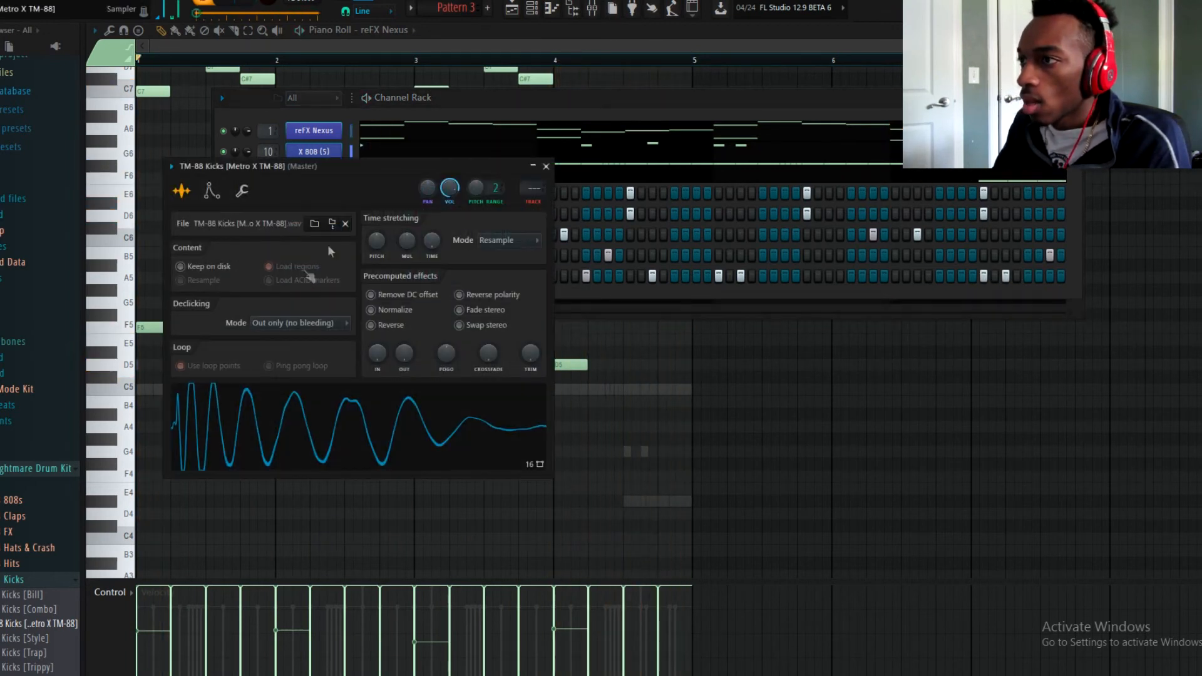
{"action": "left_click", "coordinate": [554, 109]}
{"action": "right_click", "coordinate": [334, 285]}
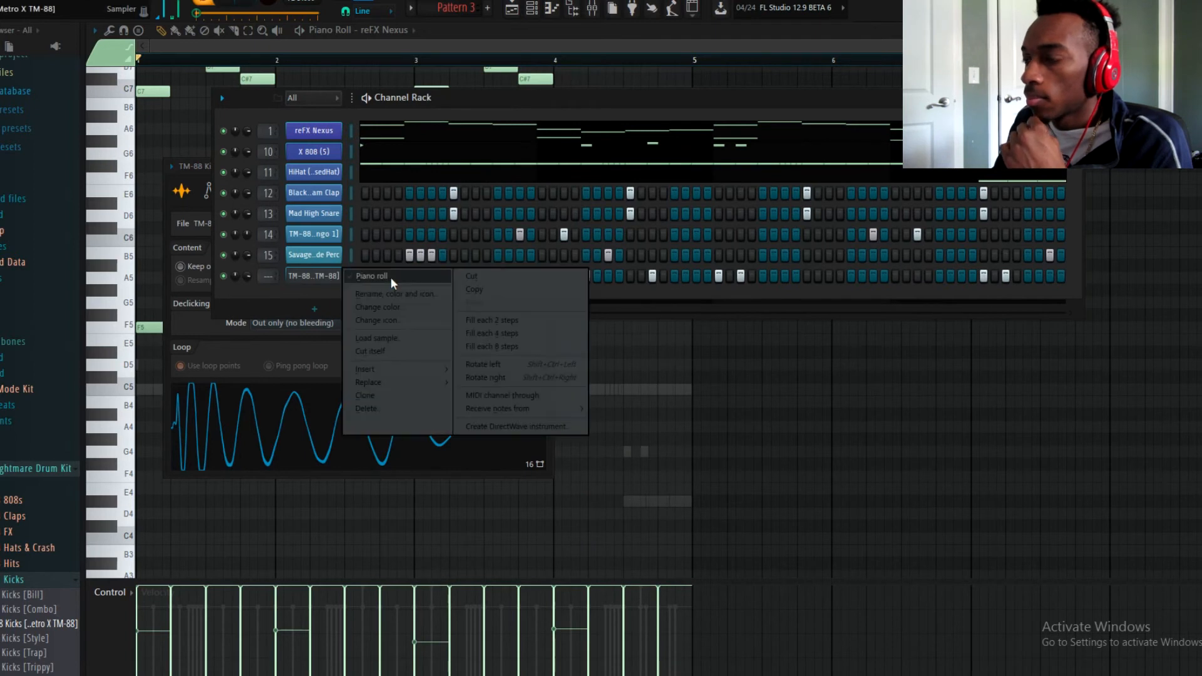
{"action": "left_click", "coordinate": [391, 277]}
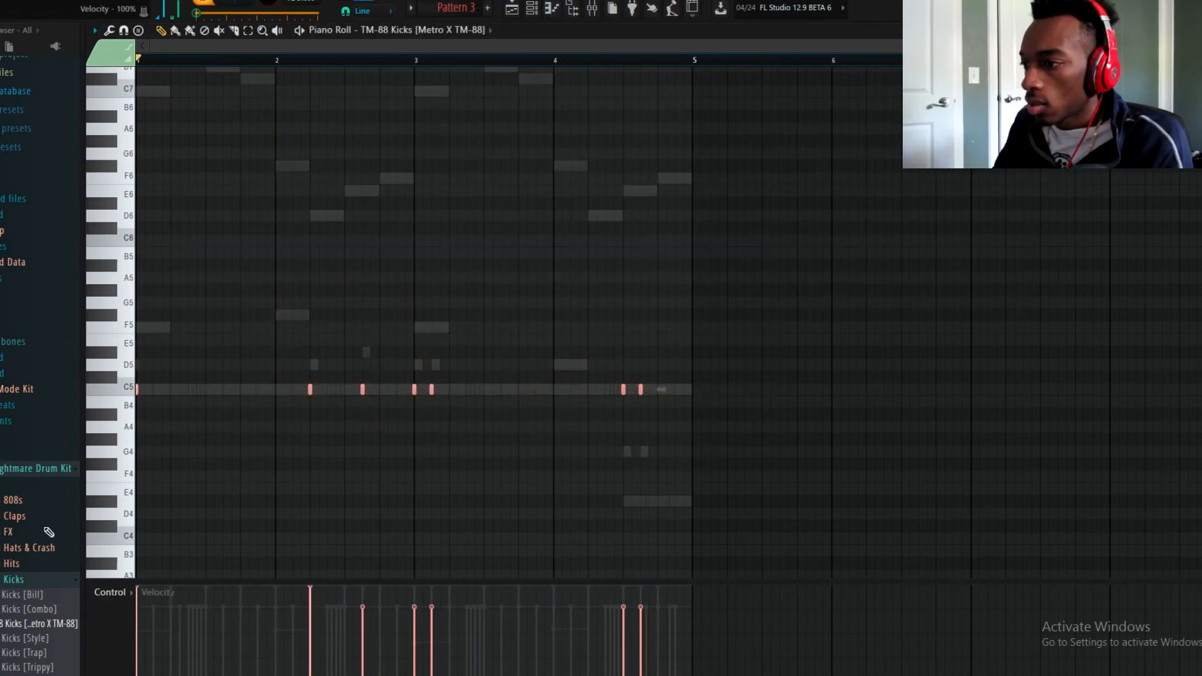
{"action": "key", "text": "space"}
{"action": "key", "text": "space"}
{"action": "key", "text": "space"}
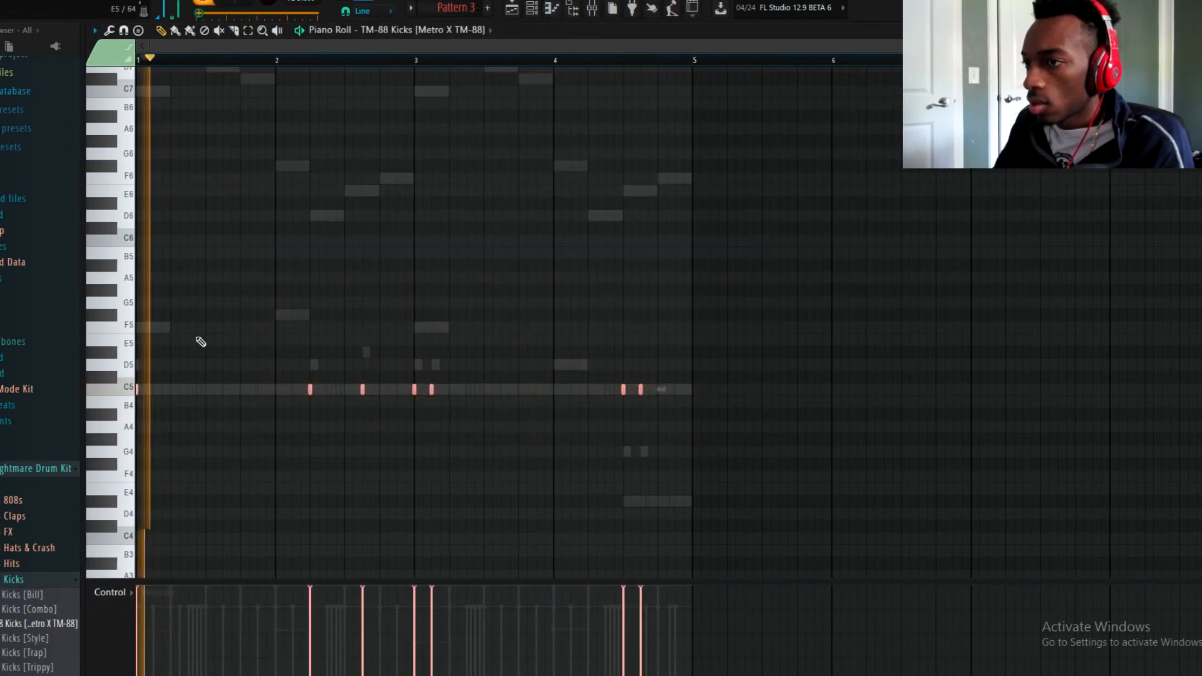
- Add a TM-88 kick hit on step 11 of the channel rack and play the pattern
{"action": "left_click", "coordinate": [531, 9]}
{"action": "left_click", "coordinate": [475, 276]}
{"action": "key", "text": "space"}
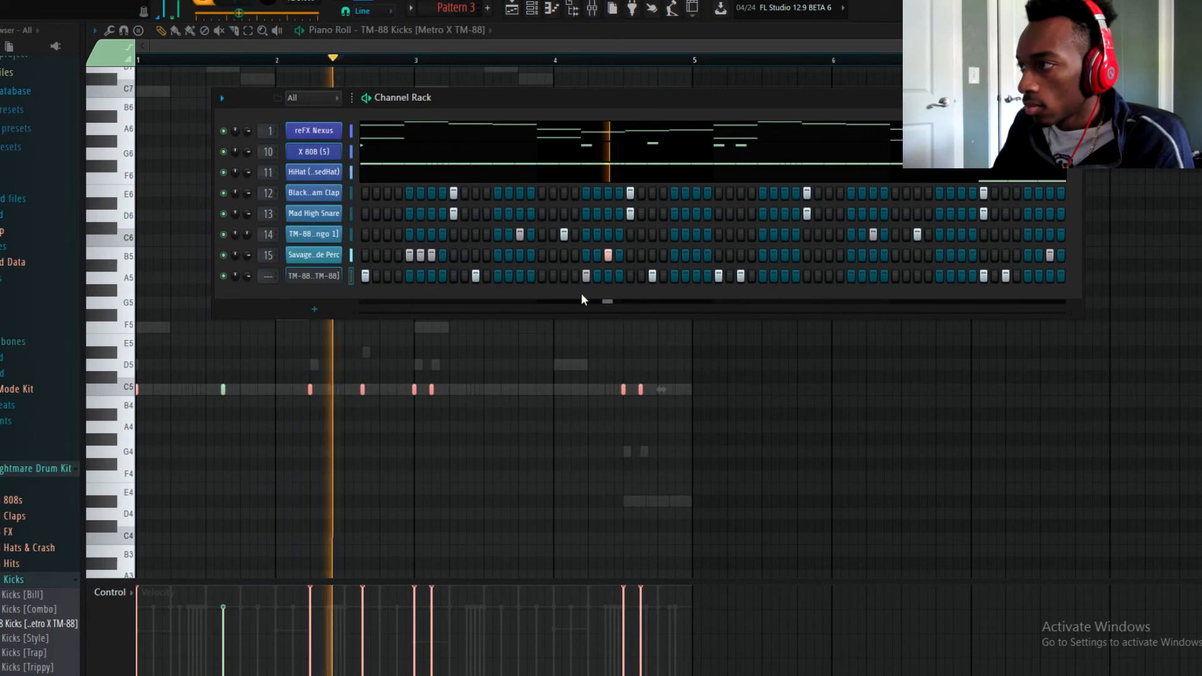
- Route the TM-88 Kicks channel to mixer insert 16
{"action": "left_click", "coordinate": [629, 10]}
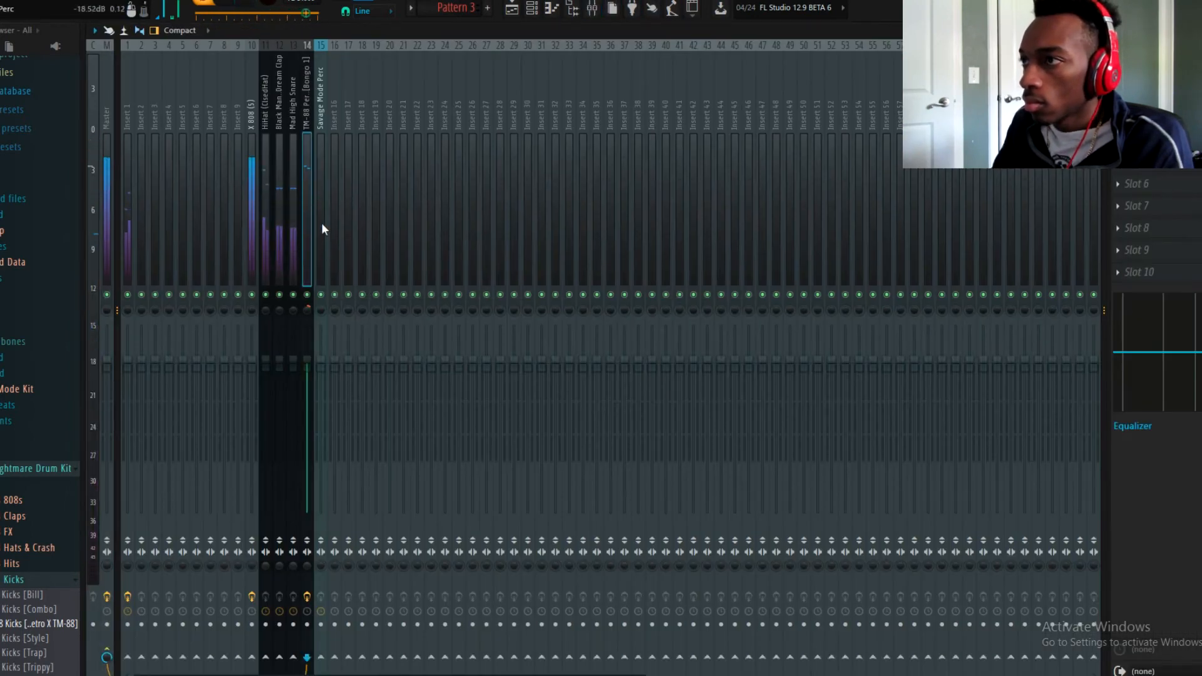
{"action": "left_click", "coordinate": [532, 8]}
{"action": "scroll", "coordinate": [266, 279], "scroll_direction": "up", "scroll_amount": 15}
{"action": "scroll", "coordinate": [266, 279], "scroll_direction": "up", "scroll_amount": 3}
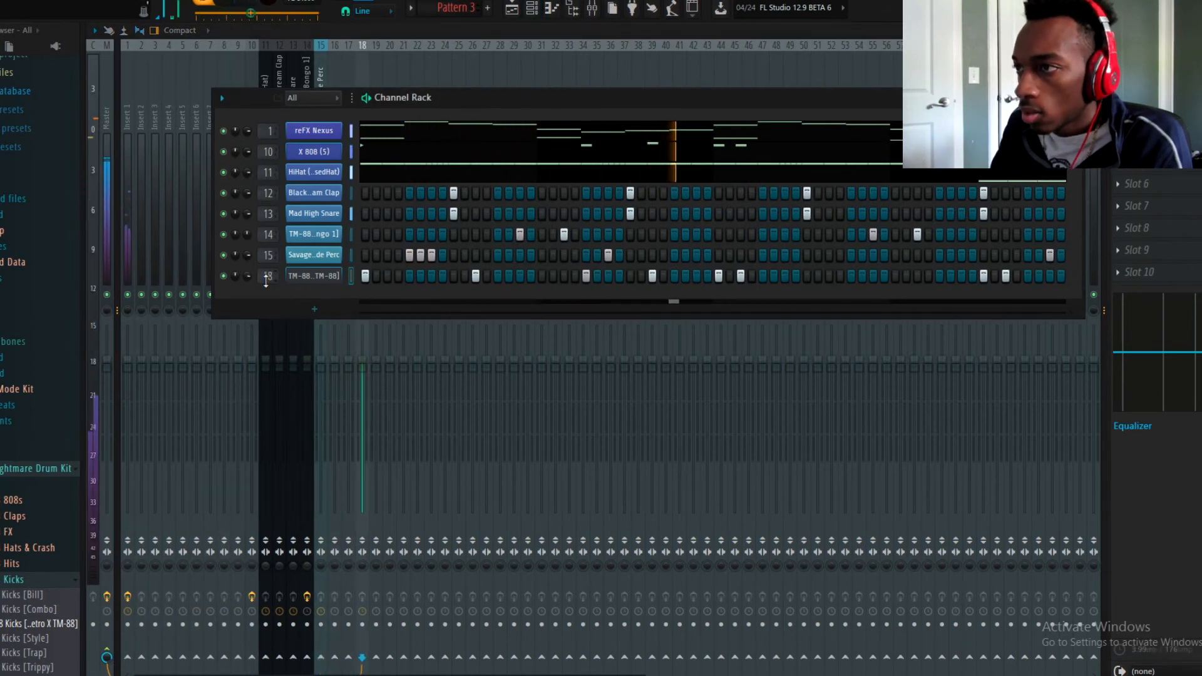
{"action": "scroll", "coordinate": [266, 280], "scroll_direction": "down", "scroll_amount": 1}
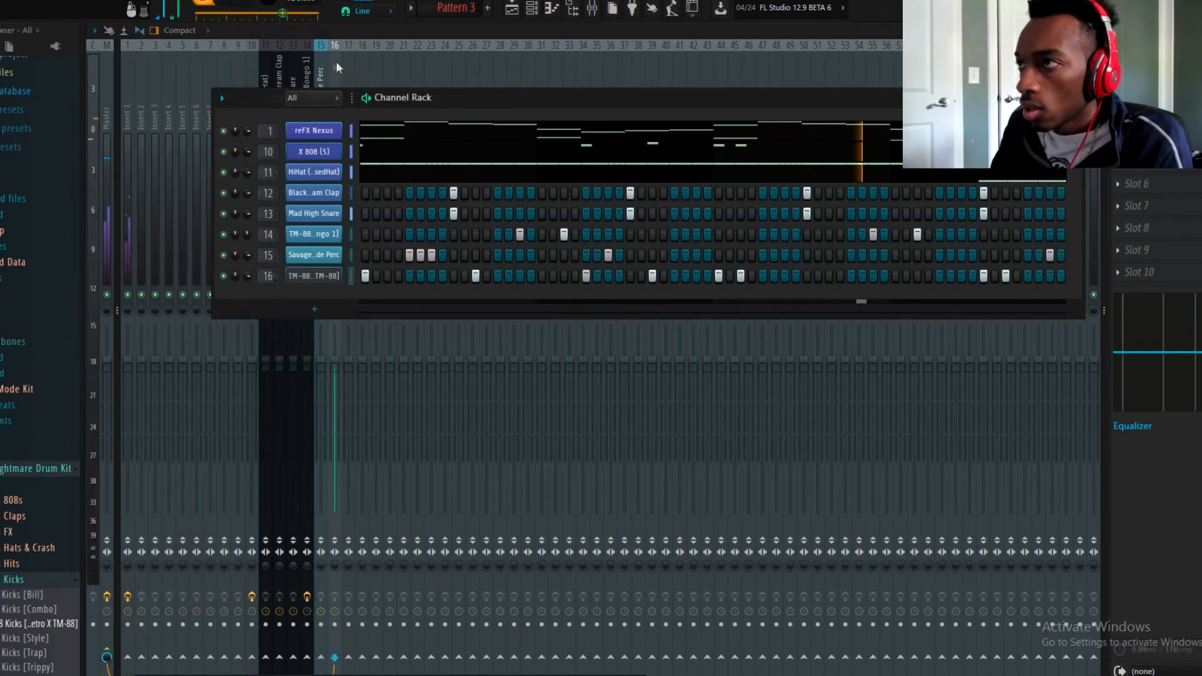
- Add a Fruity WaveShaper to mixer insert 16 and bend its curve strongly upward at the midpoint
{"action": "left_click", "coordinate": [339, 62]}
{"action": "left_click", "coordinate": [1118, 74]}
{"action": "left_click", "coordinate": [934, 253]}
{"action": "left_click_drag", "start_coordinate": [223, 257], "coordinate": [222, 170]}
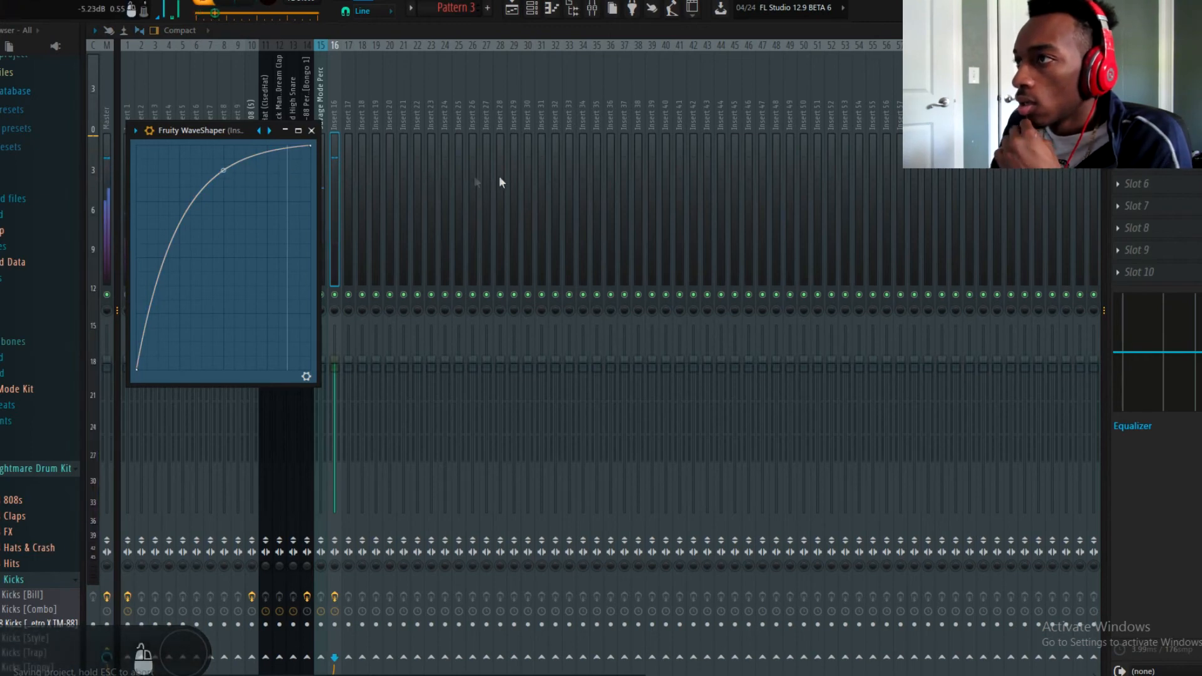
- Try a TM-88 kick hit on step 41, replace it with one on step 49, and stop playback
{"action": "left_click", "coordinate": [532, 8]}
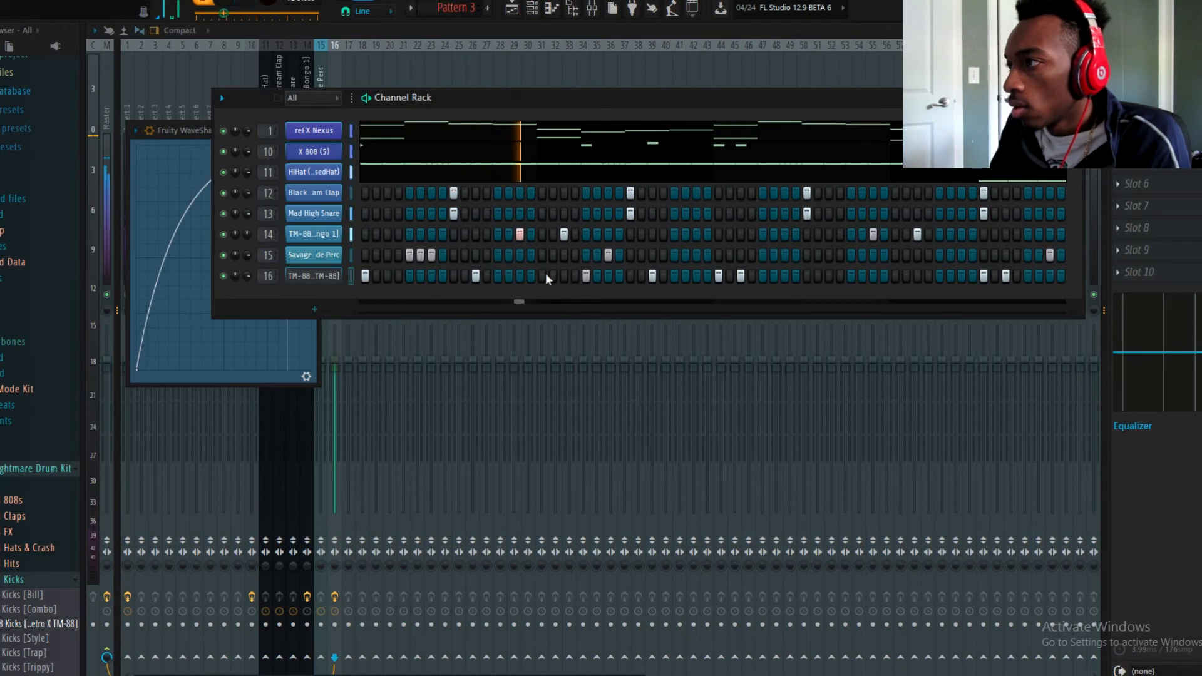
{"action": "left_click", "coordinate": [807, 275]}
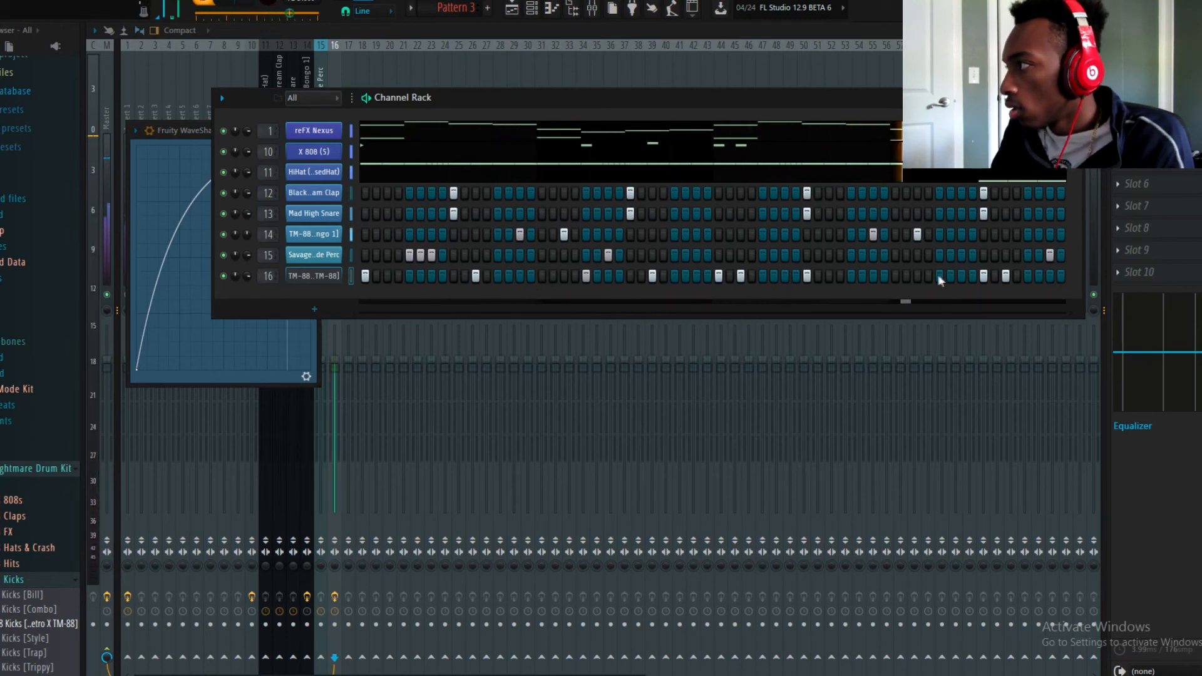
{"action": "left_click", "coordinate": [895, 275]}
{"action": "left_click", "coordinate": [806, 275]}
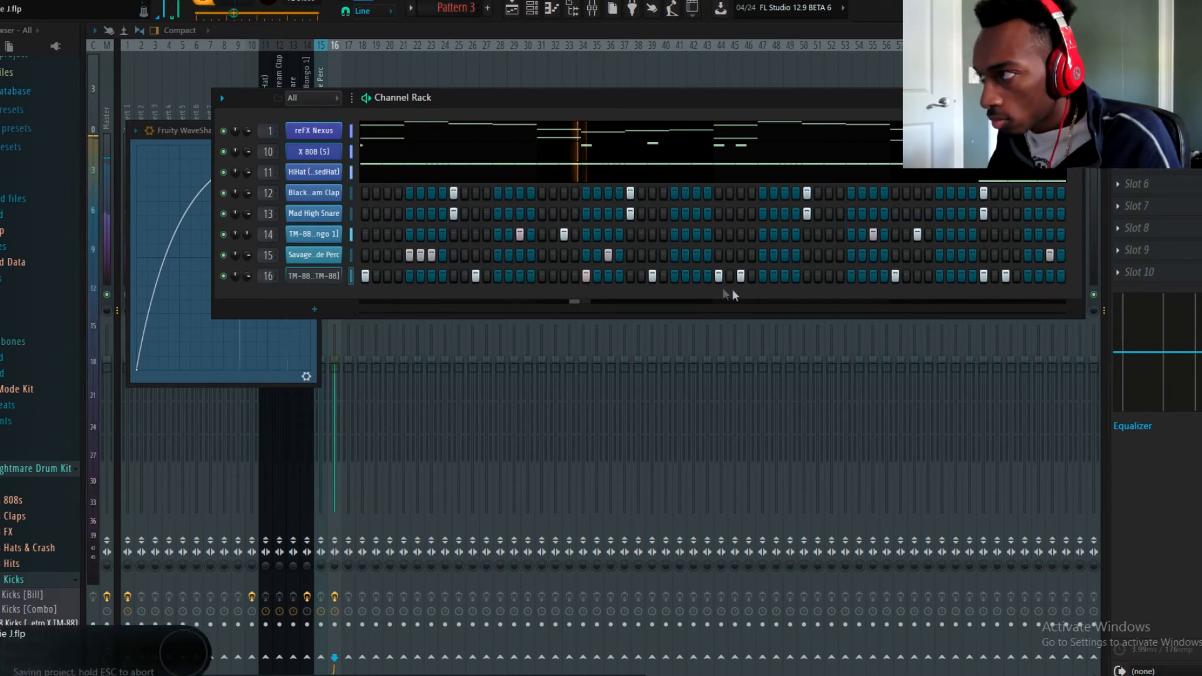
{"action": "key", "text": "space"}
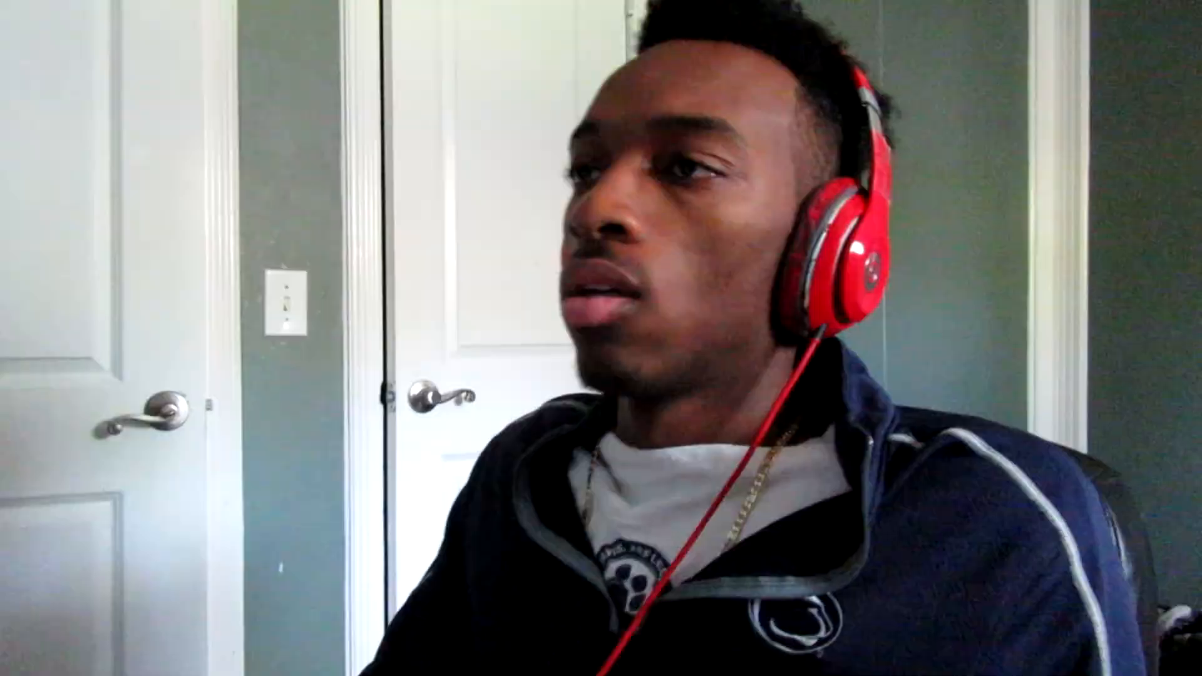